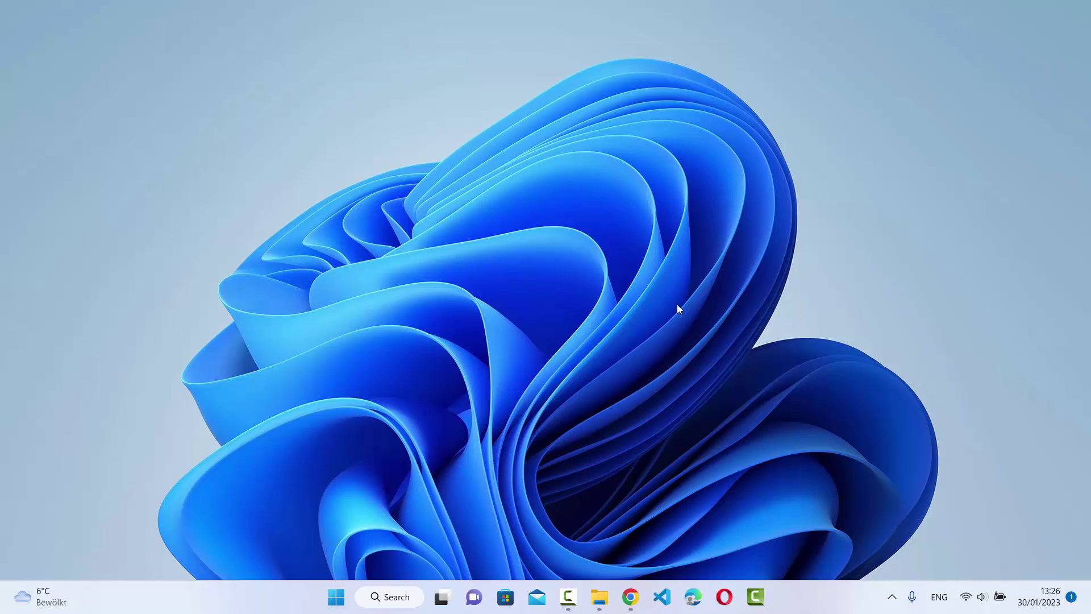
- Open the official rufus.ie Rufus page from the Google search results
key(alt+Tab)
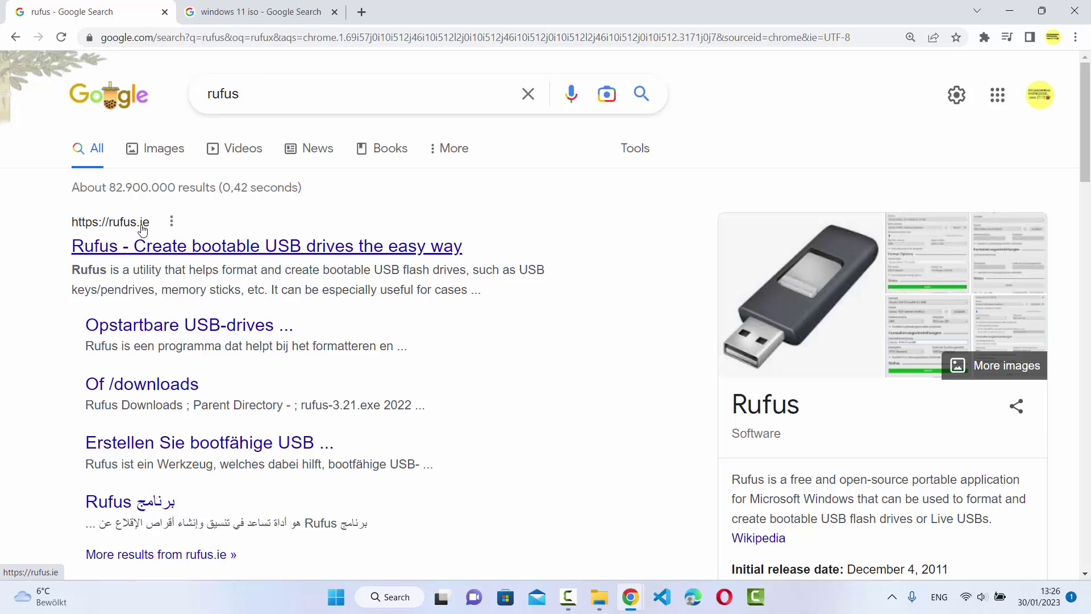
click(196, 245)
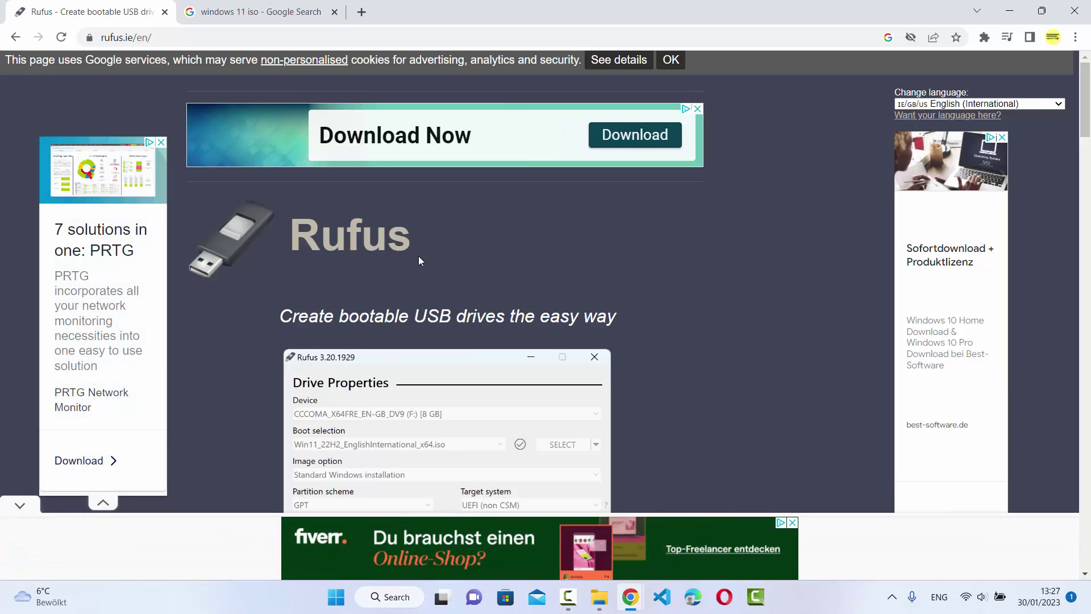
- Download rufus-3.21.exe from the Download section of rufus.ie, getting past the ad
scroll(420, 260, down, 7)
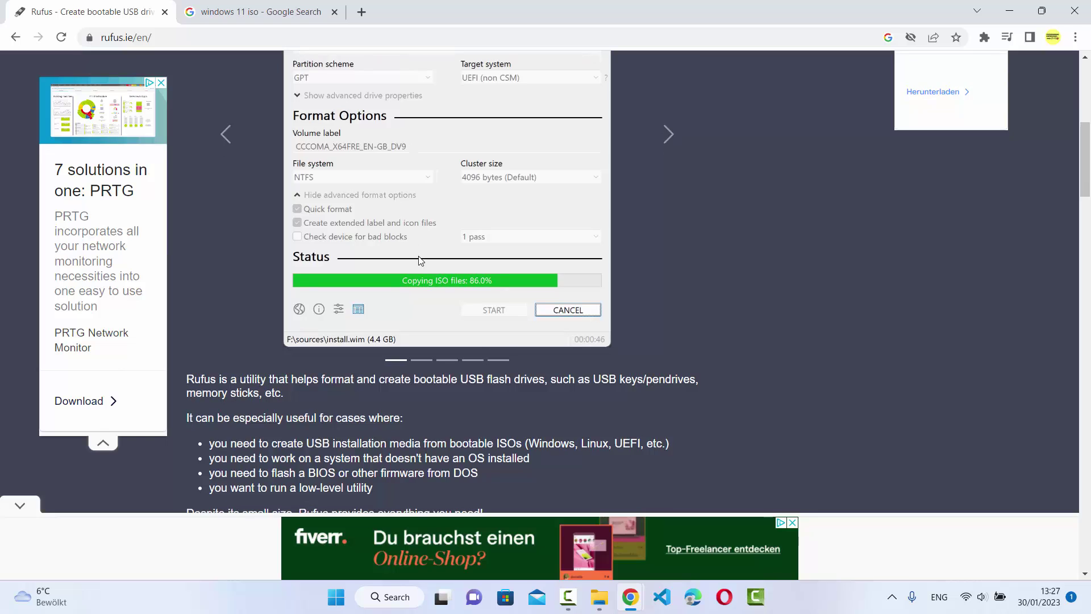
scroll(419, 259, down, 4)
scroll(285, 429, down, 1)
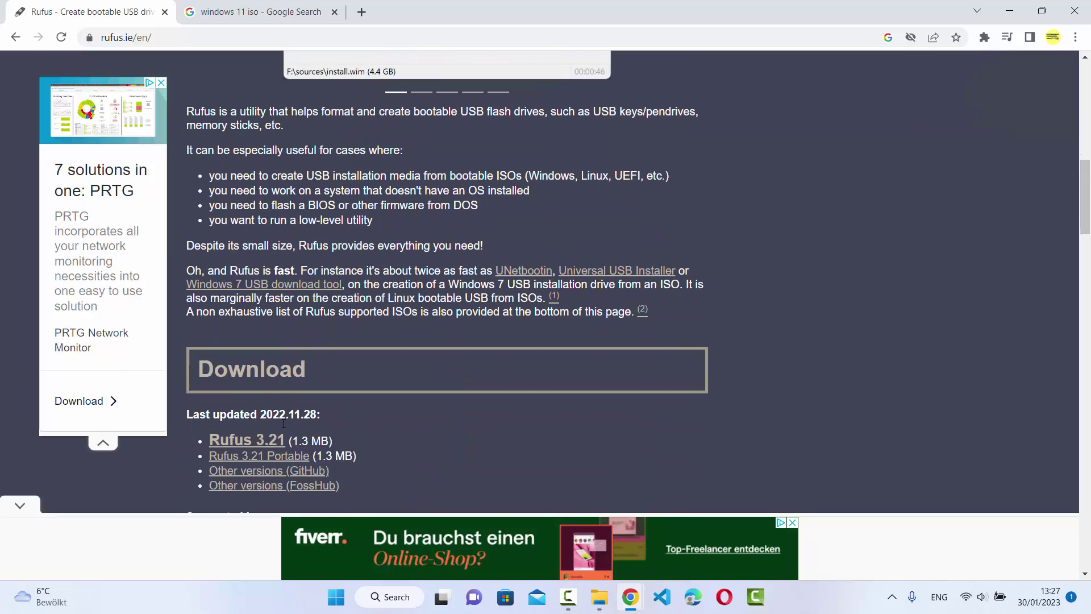
click(235, 425)
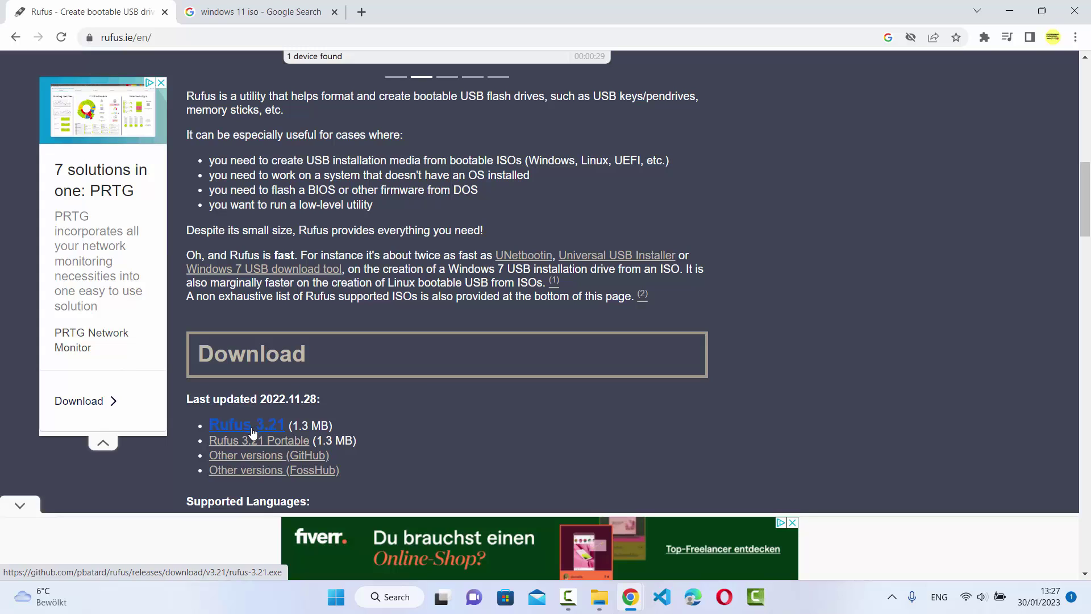
click(238, 430)
click(675, 193)
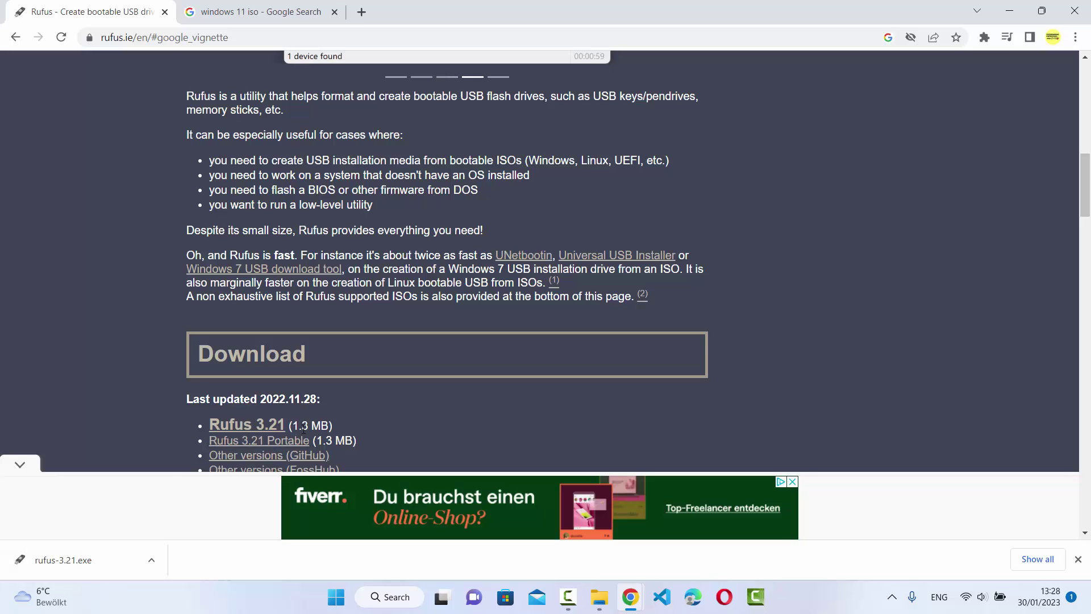
- Launch rufus-3.21.exe past the untrusted-file warning, then close Rufus once it appears
click(88, 562)
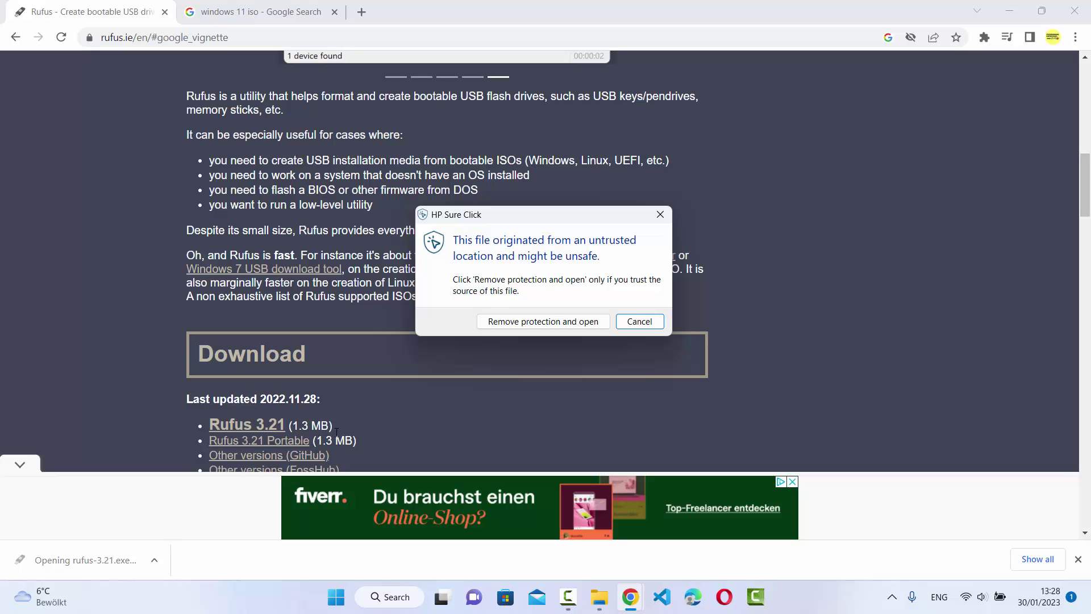
click(531, 324)
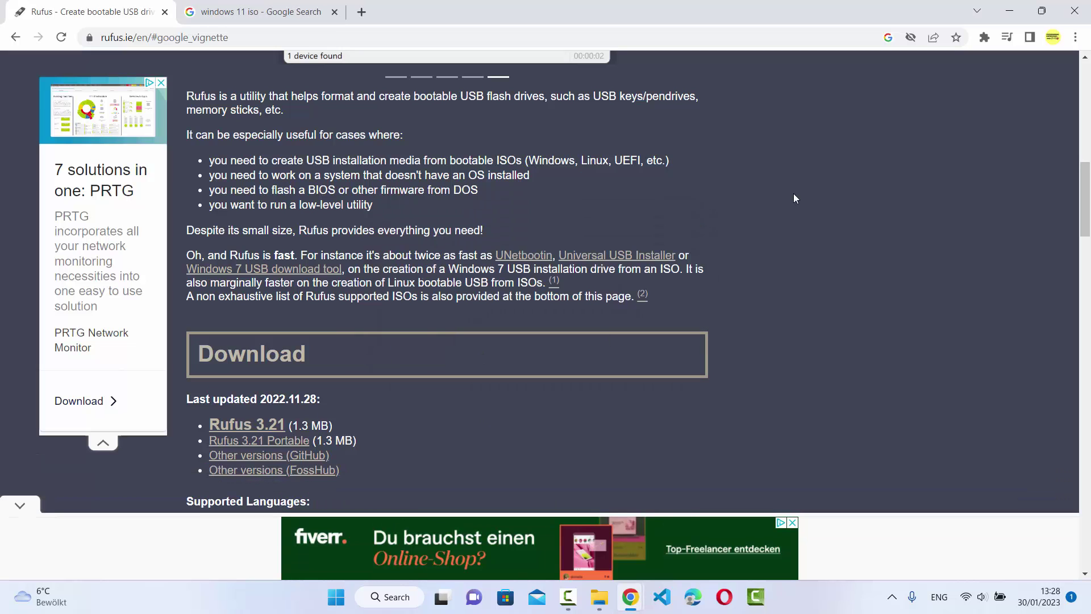
click(1008, 12)
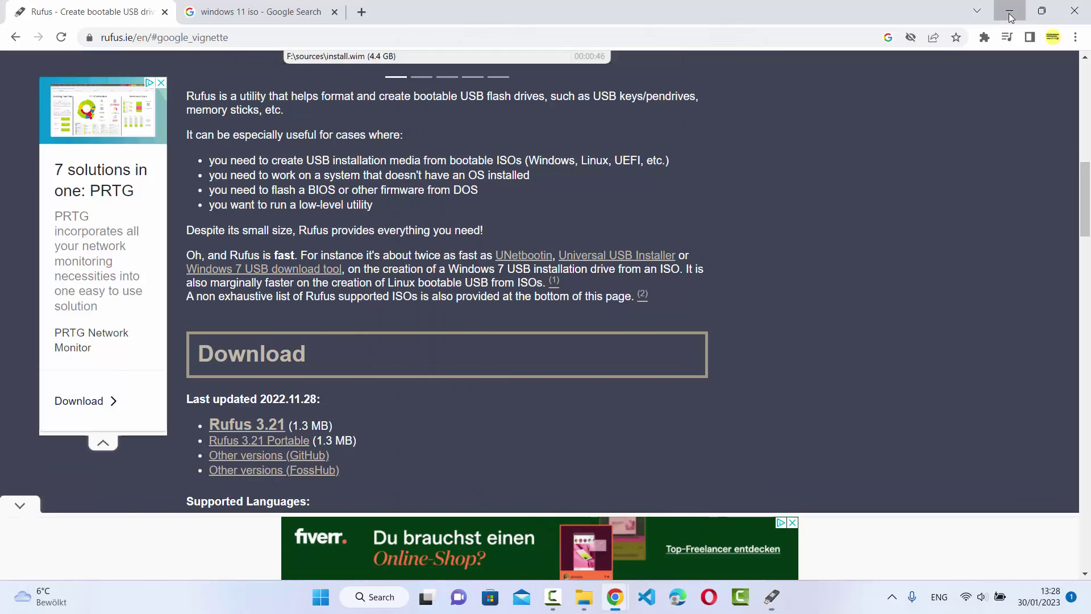
click(1008, 13)
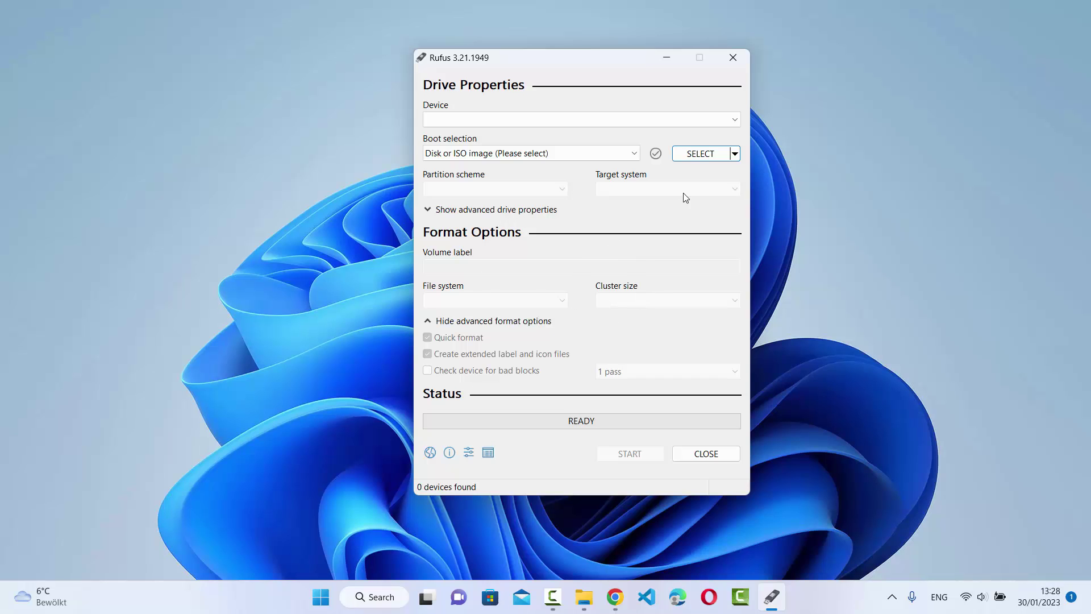
click(727, 62)
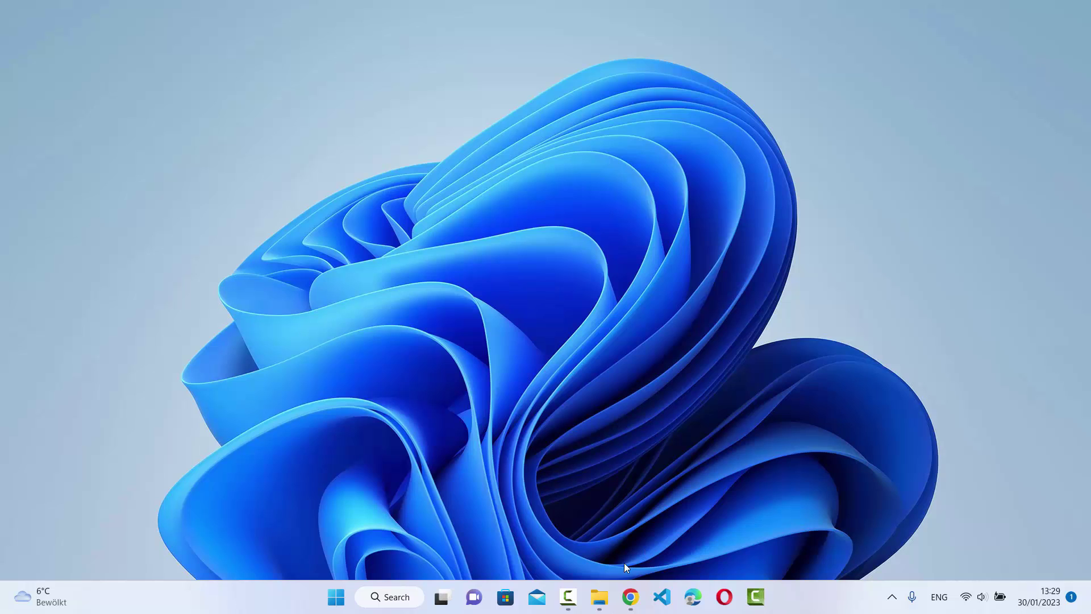
- Relaunch rufus-3.21.exe from the Downloads folder and minimize the Explorer window
mouse_move(606, 595)
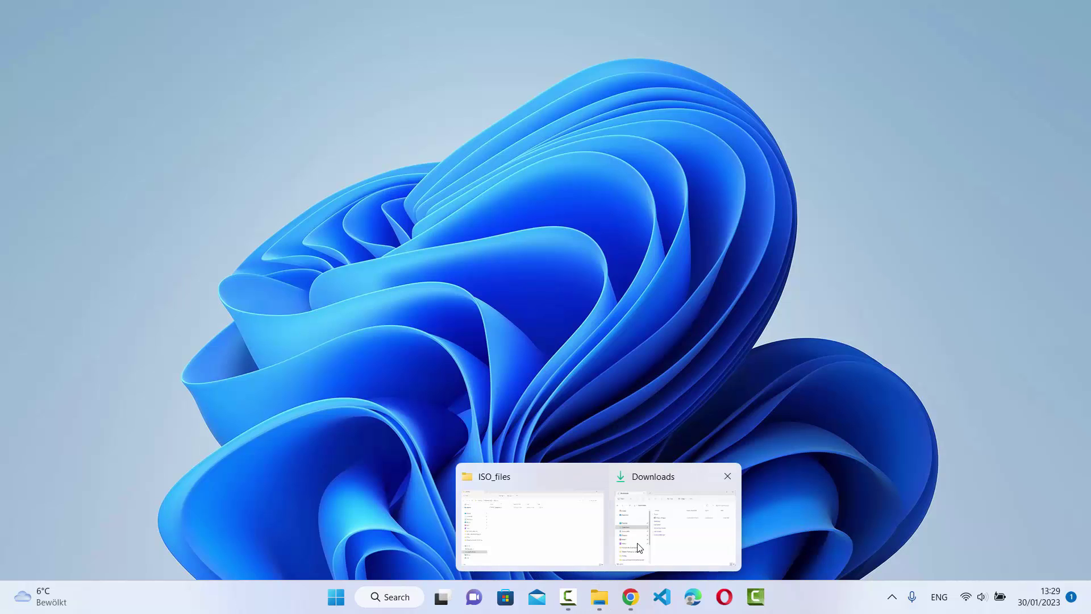
click(670, 494)
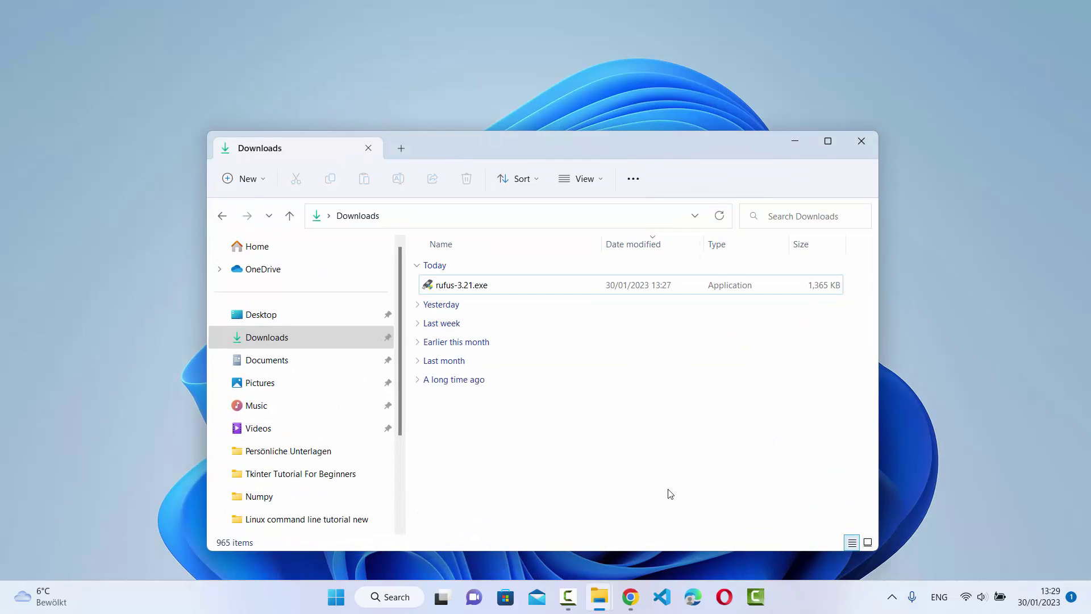
click(470, 292)
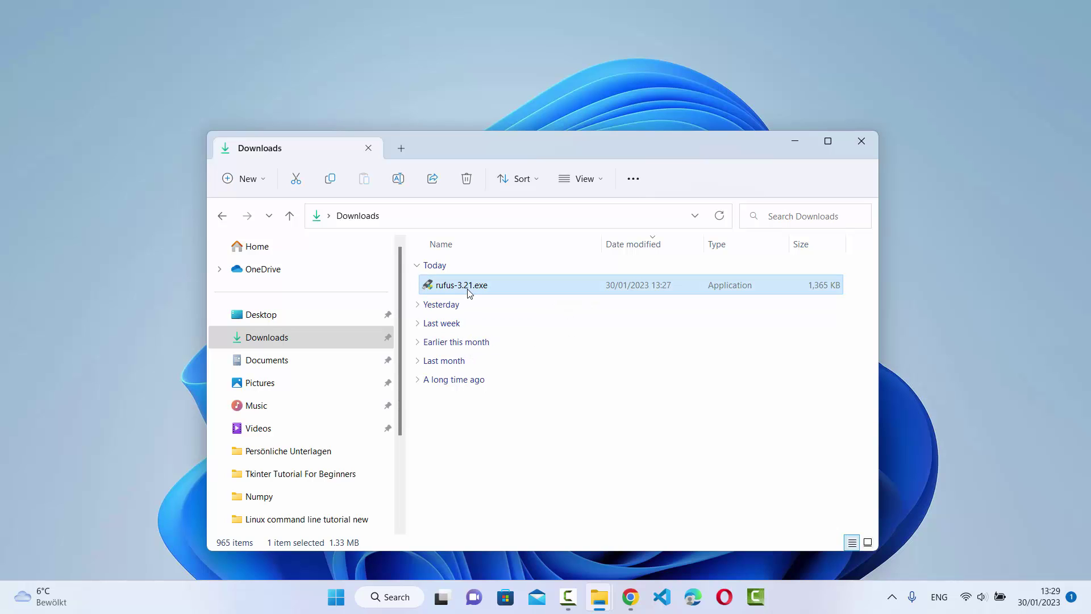
double_click(469, 292)
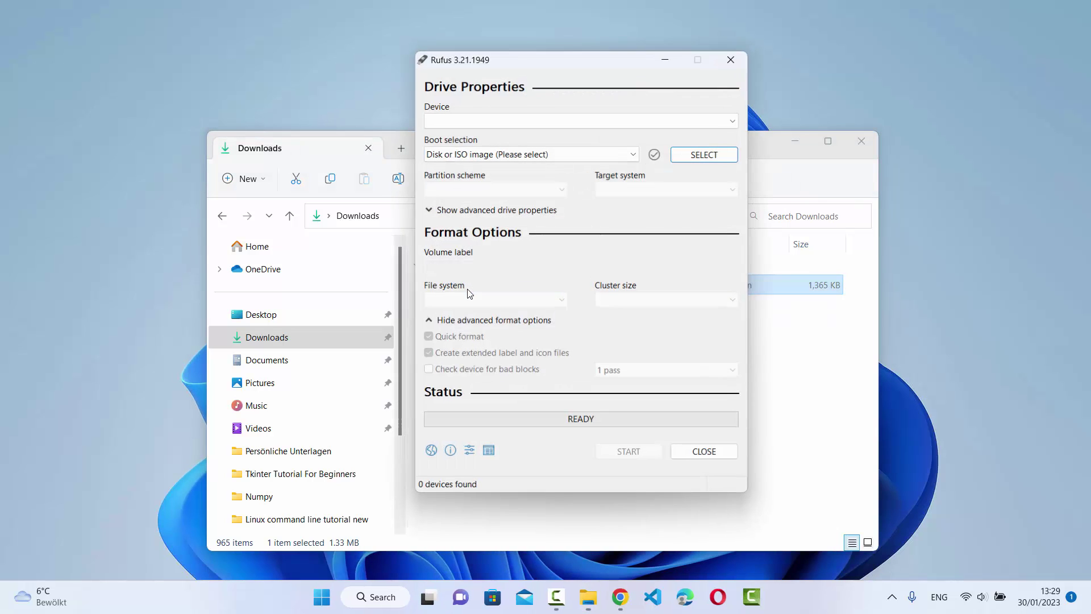
click(799, 143)
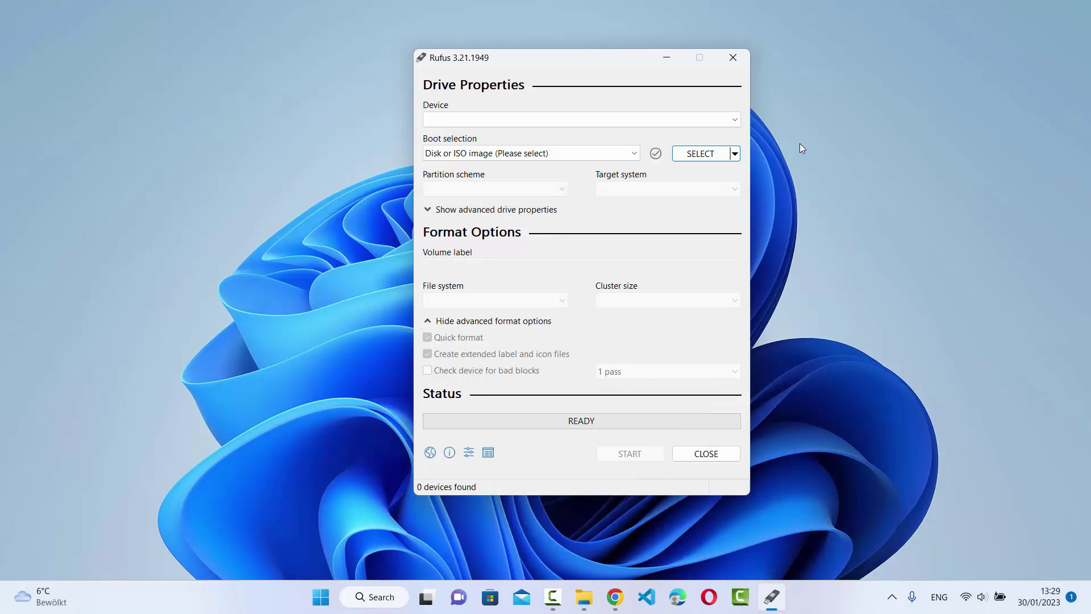
- Bring Chrome back to the front to search Google for 'windows 11 iso'
click(614, 596)
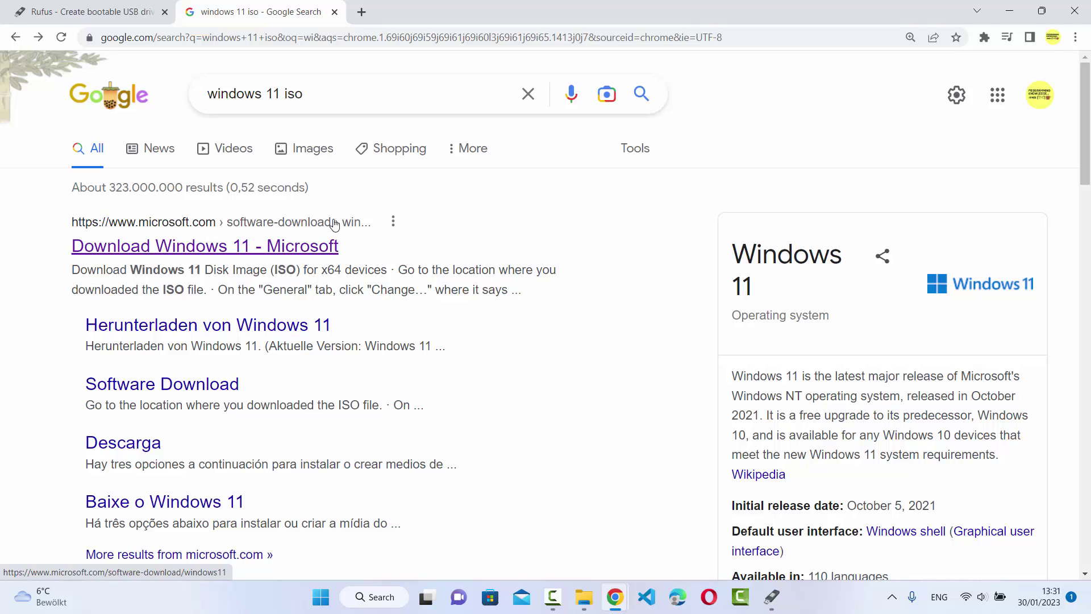
- Open Microsoft's Download Windows 11 page and choose the Windows 11 multi-edition x64 ISO
click(310, 248)
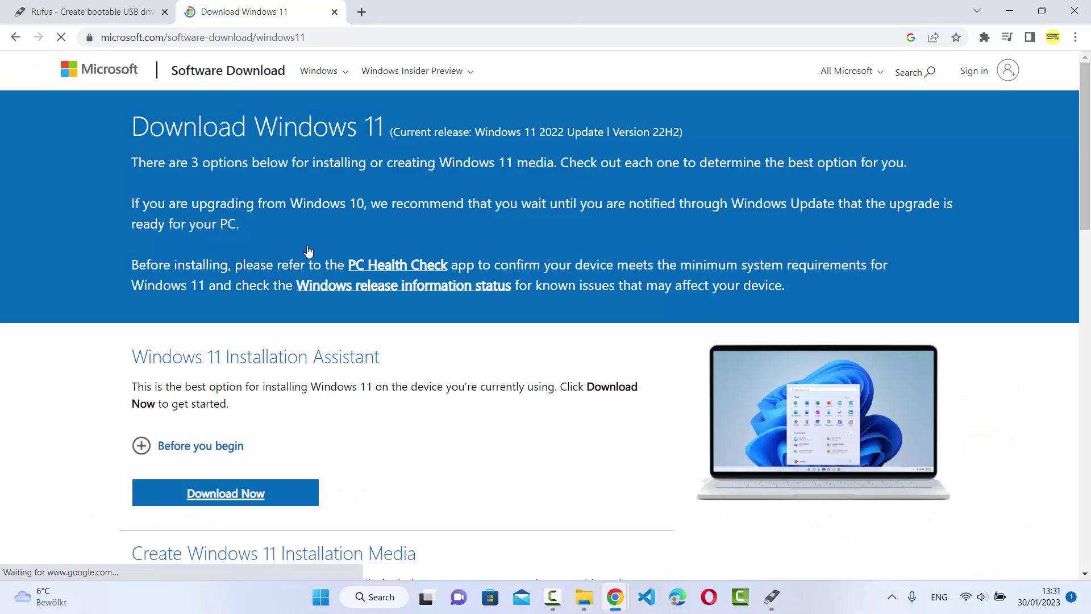
scroll(316, 240, down, 5)
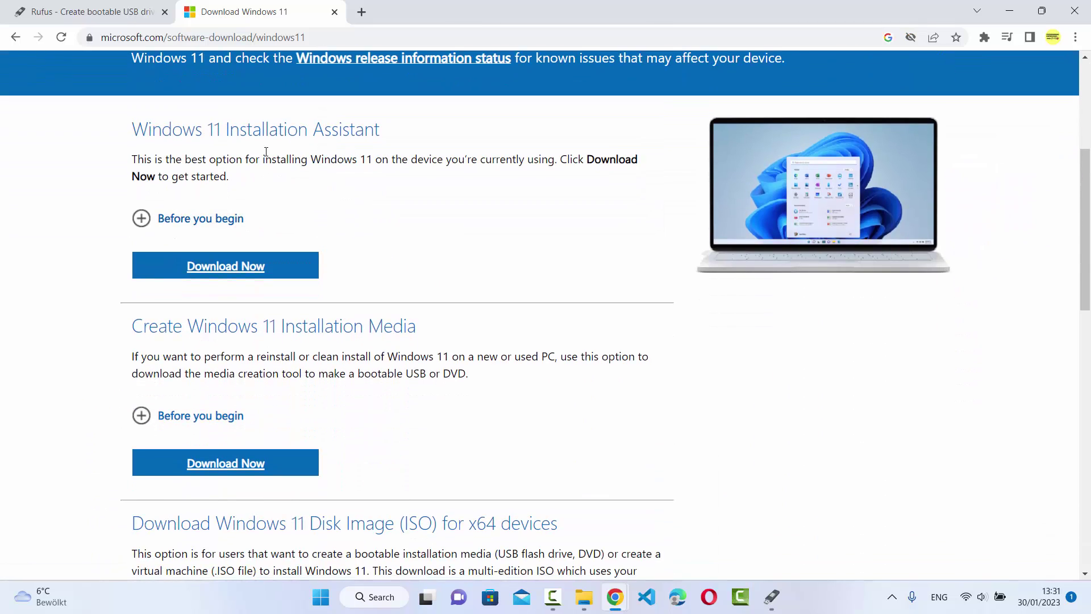
scroll(330, 199, down, 1)
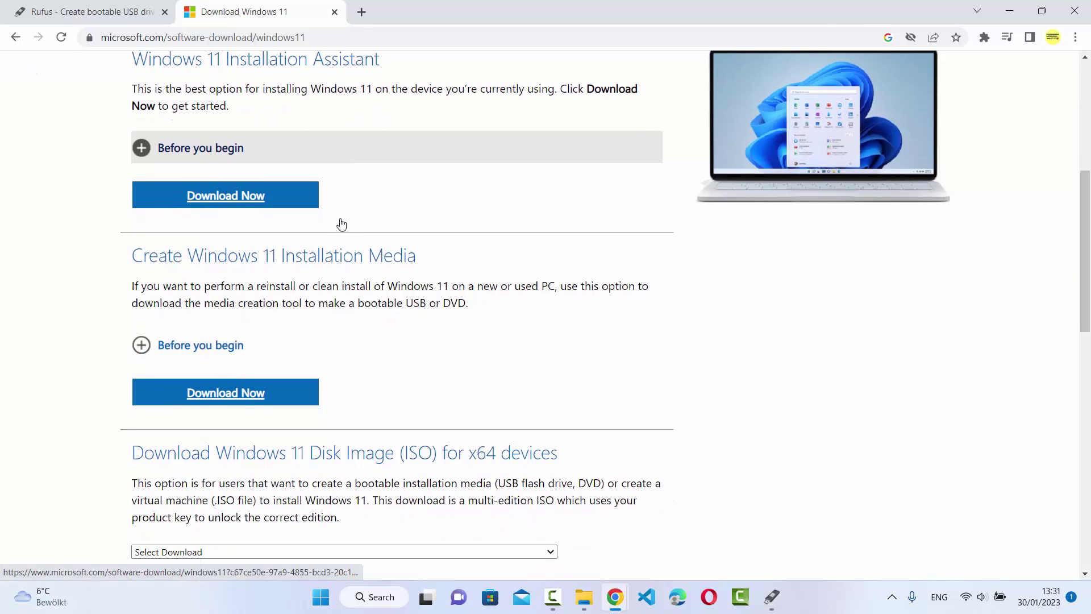
scroll(316, 257, down, 3)
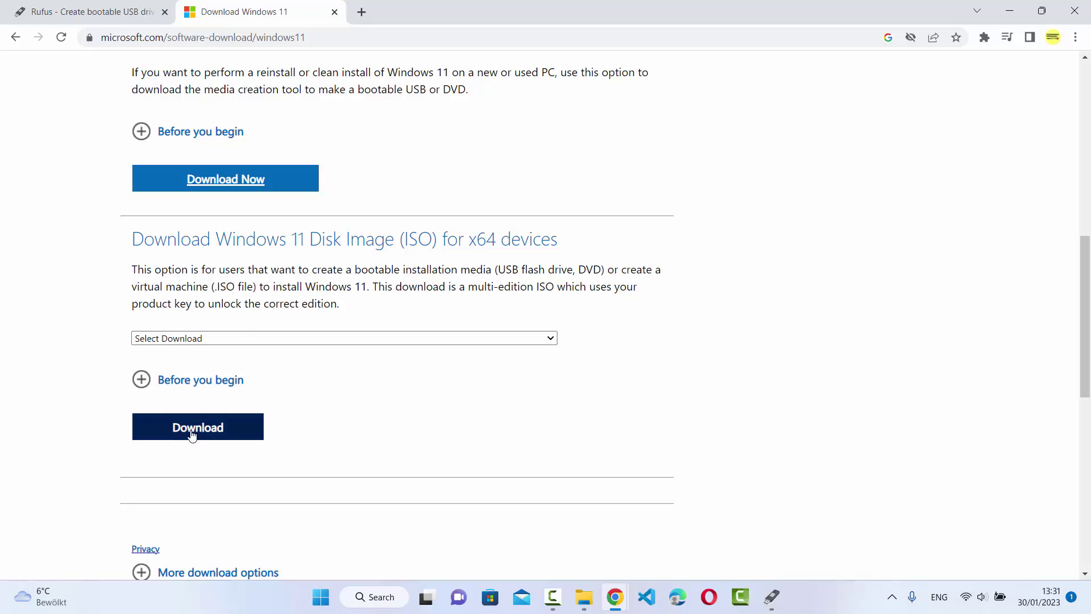
click(216, 431)
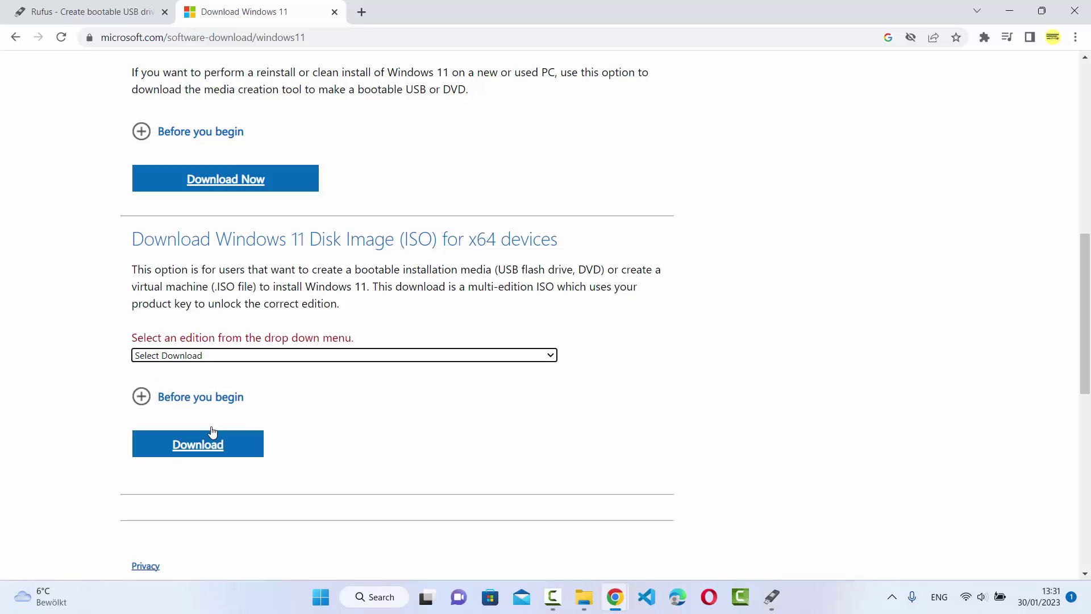
click(218, 355)
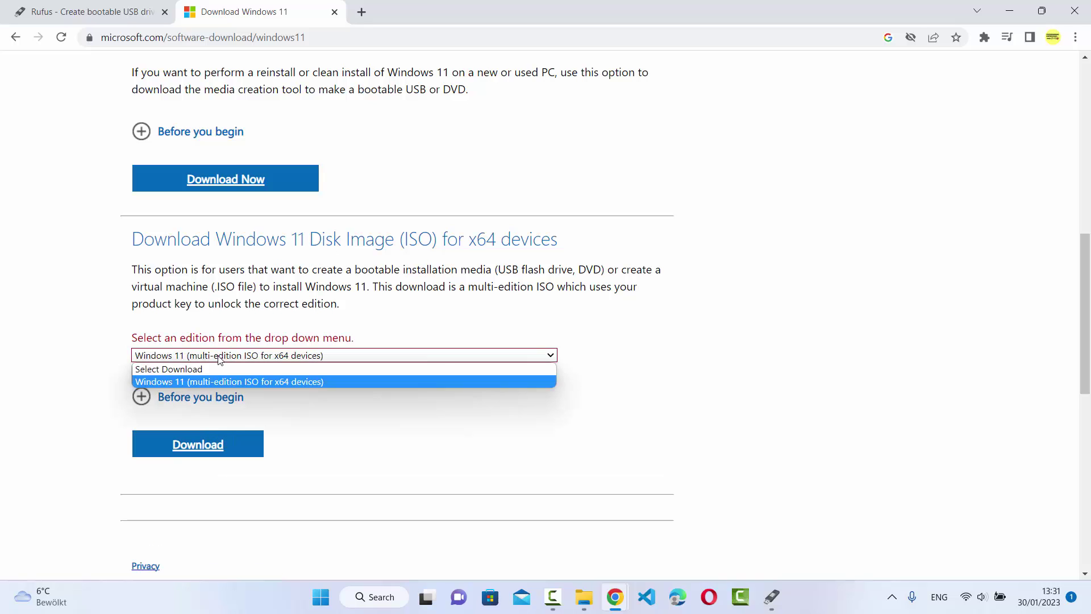
click(202, 383)
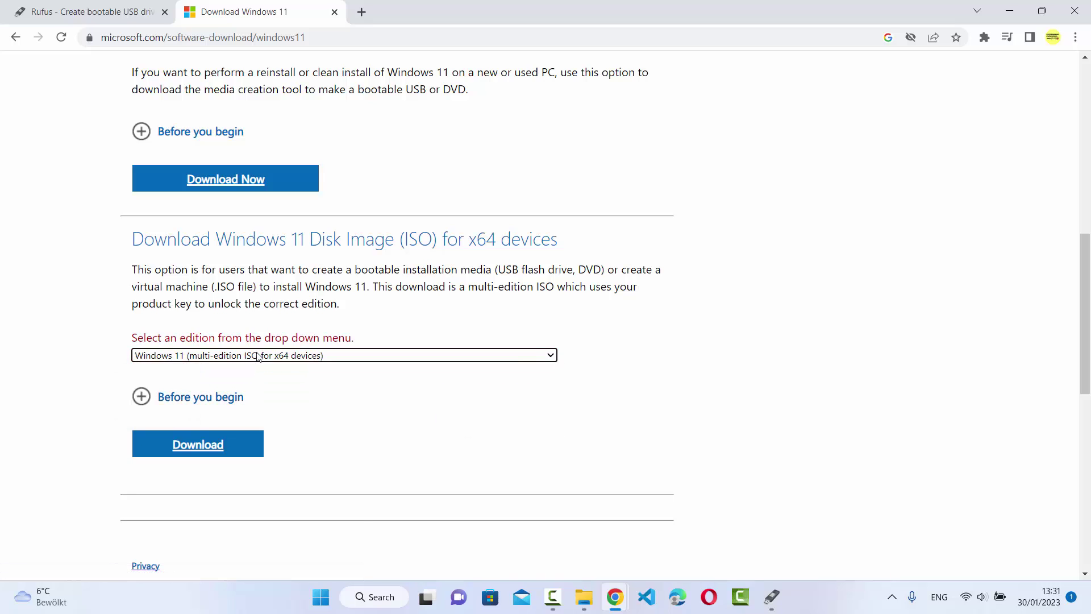
click(212, 443)
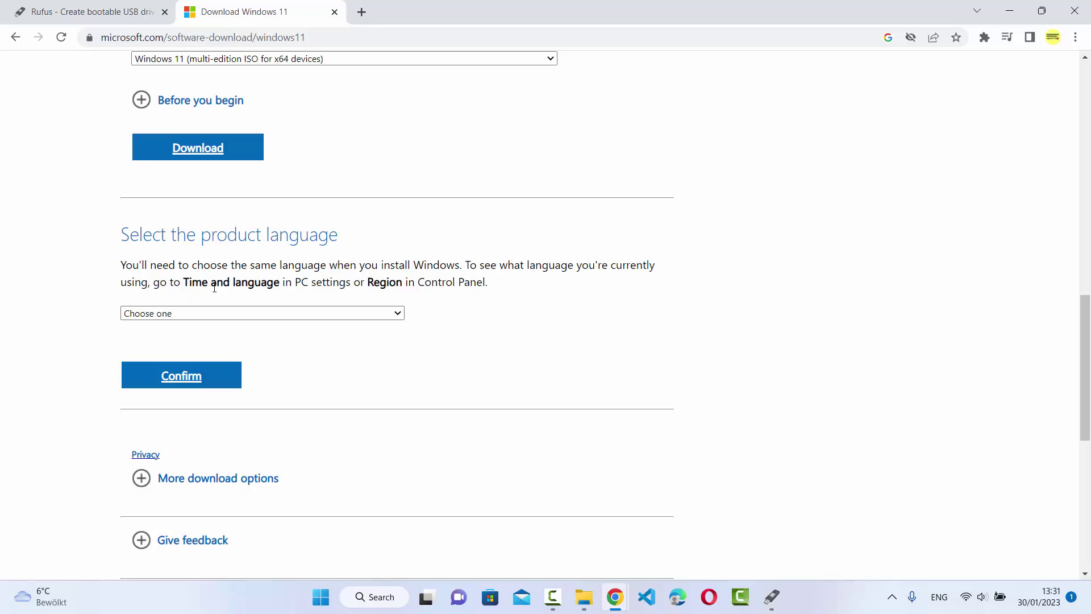
- Pick English International as the language and start the 64-bit ISO download
click(199, 314)
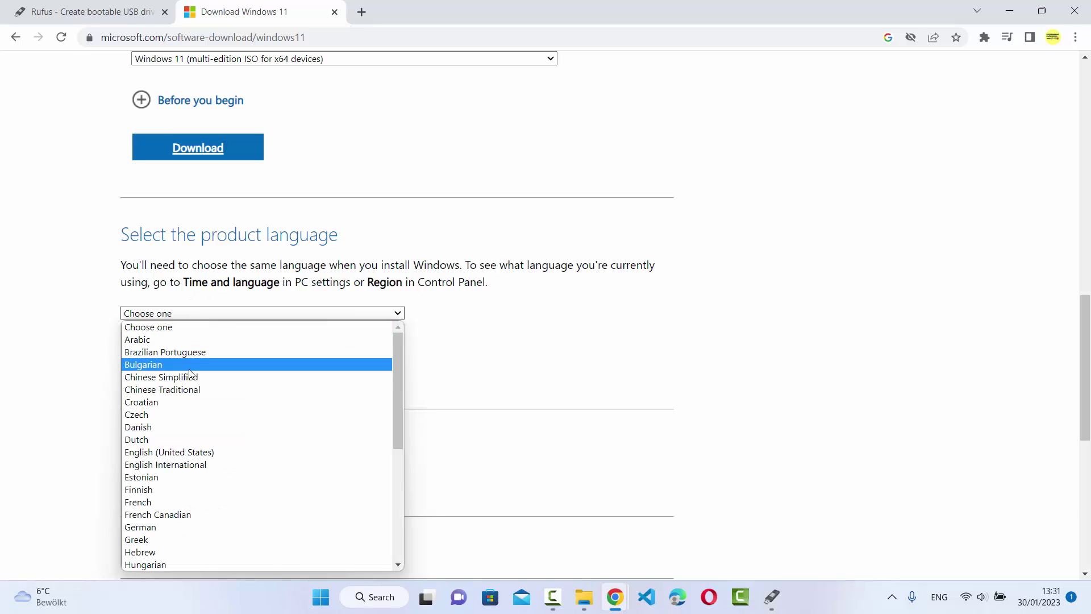
click(187, 465)
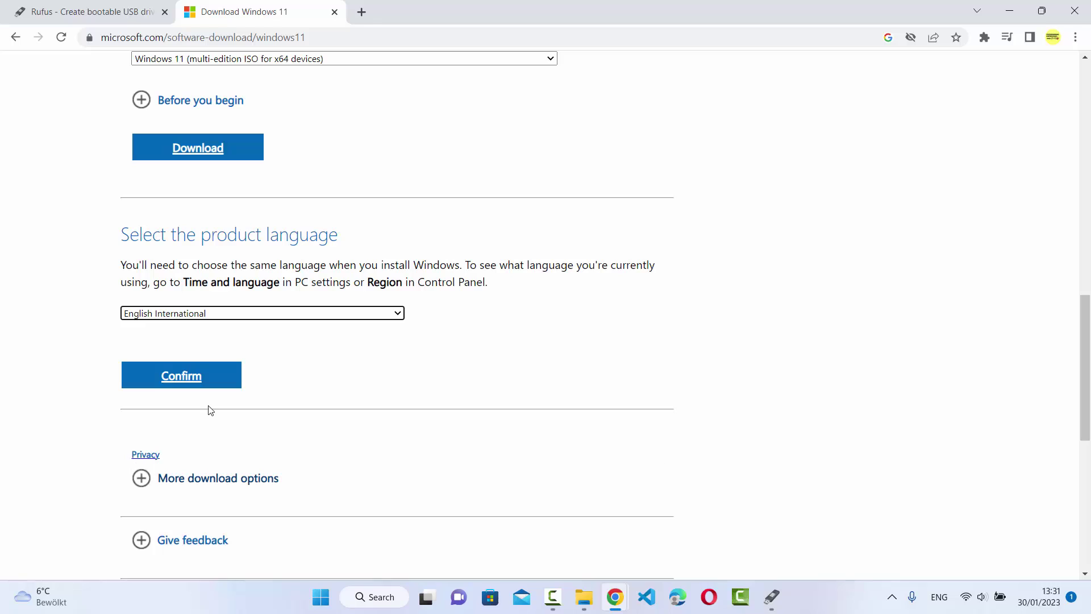
click(186, 378)
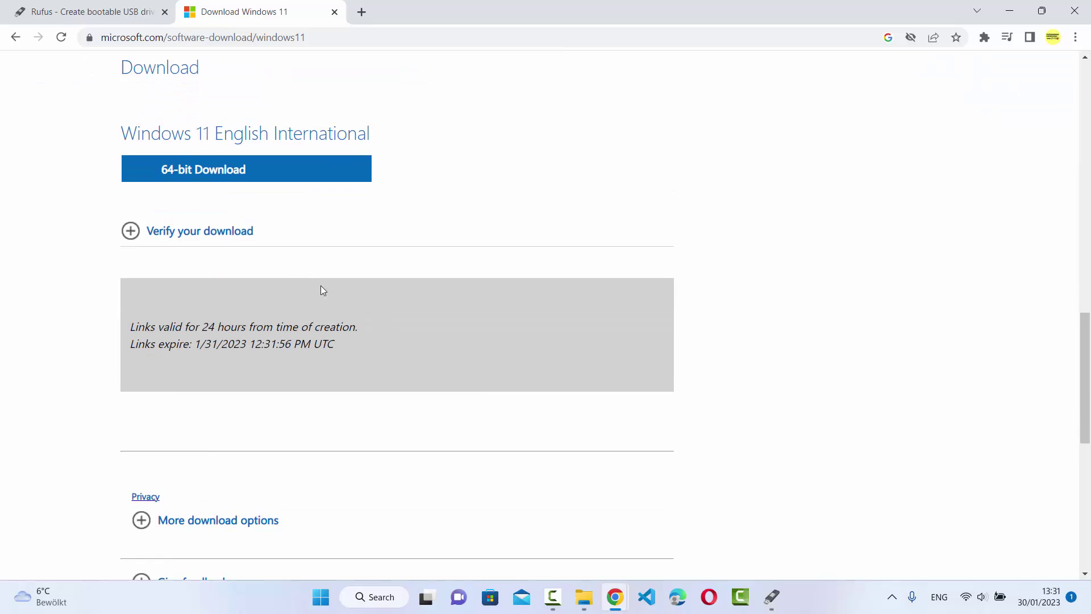
click(201, 176)
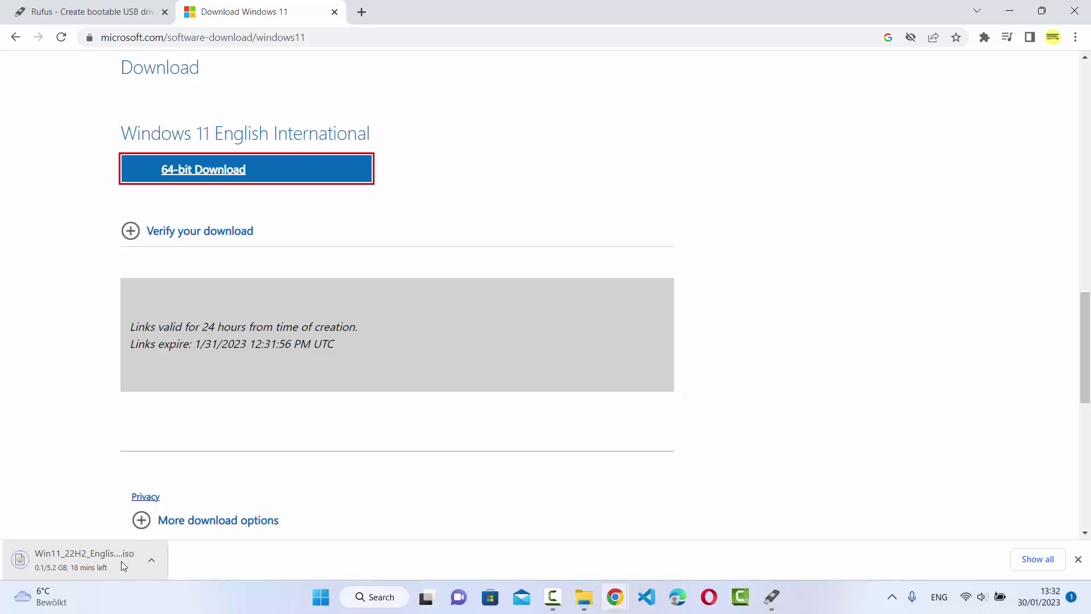
- Cancel the running Windows 11 ISO download and close the download bar
click(150, 566)
click(152, 528)
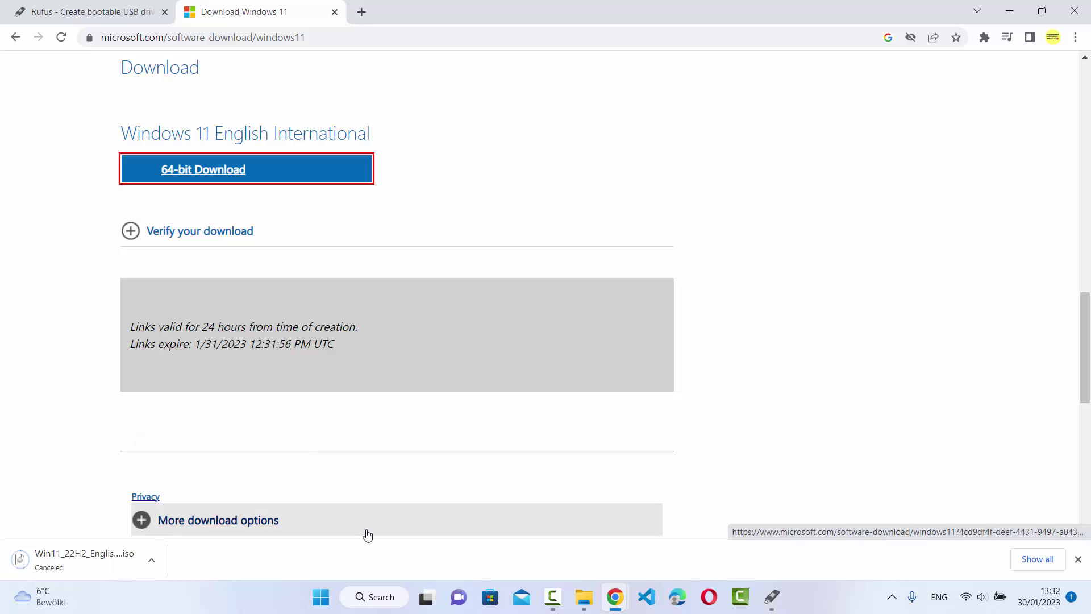
click(1077, 559)
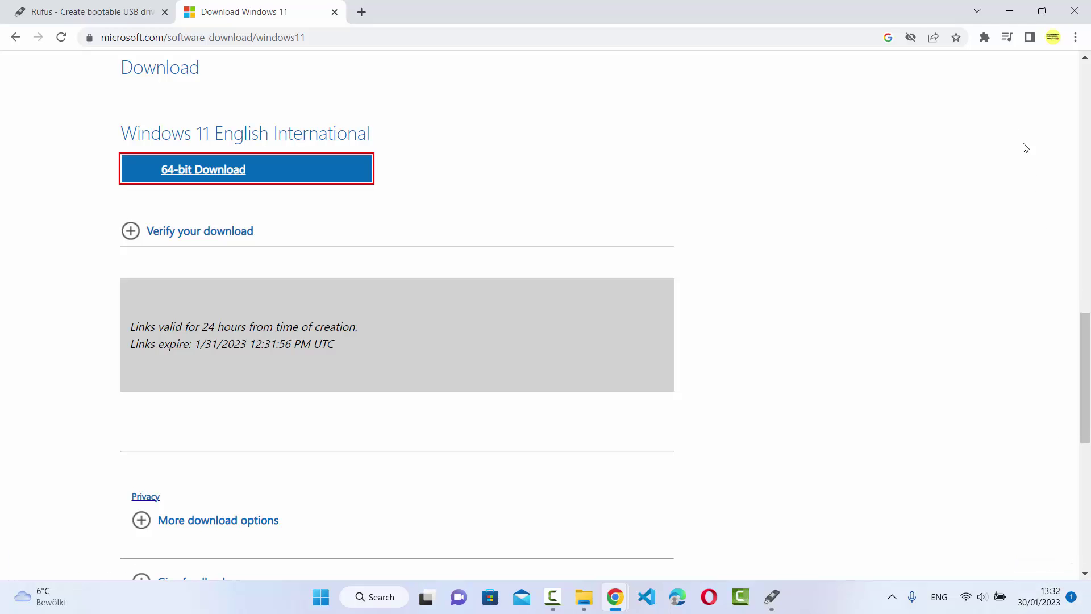
- With Chrome minimized, select the 8 GB USB drive E: as the Rufus device
click(1007, 11)
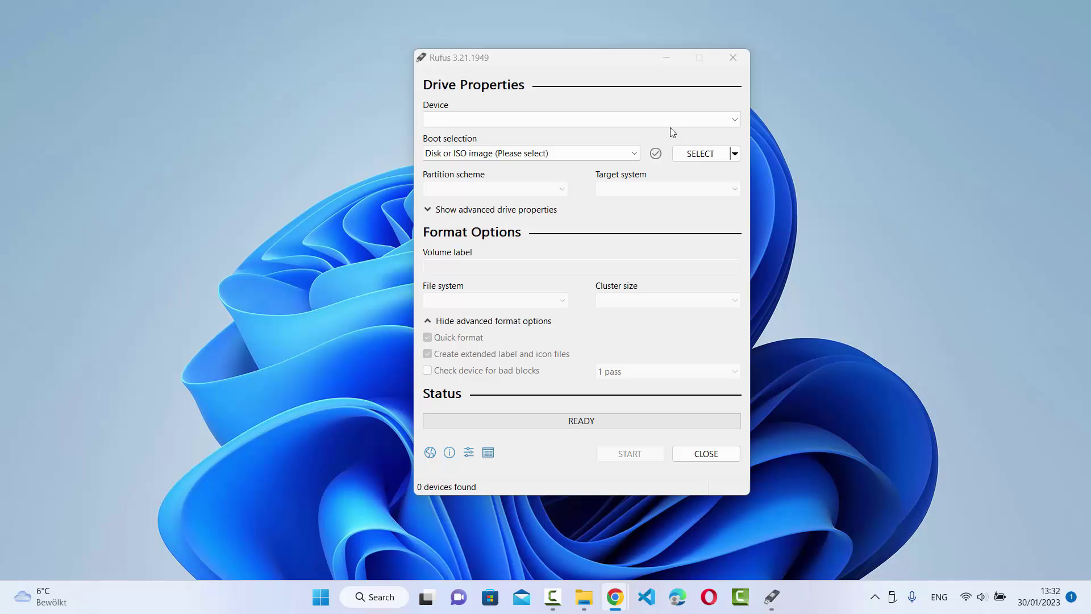
click(577, 122)
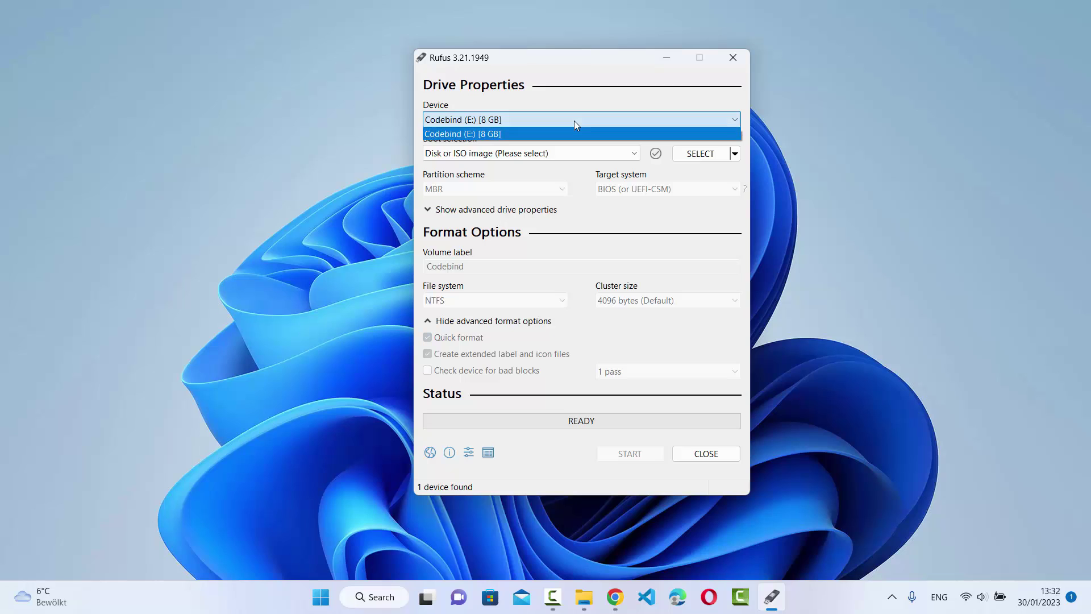
click(577, 124)
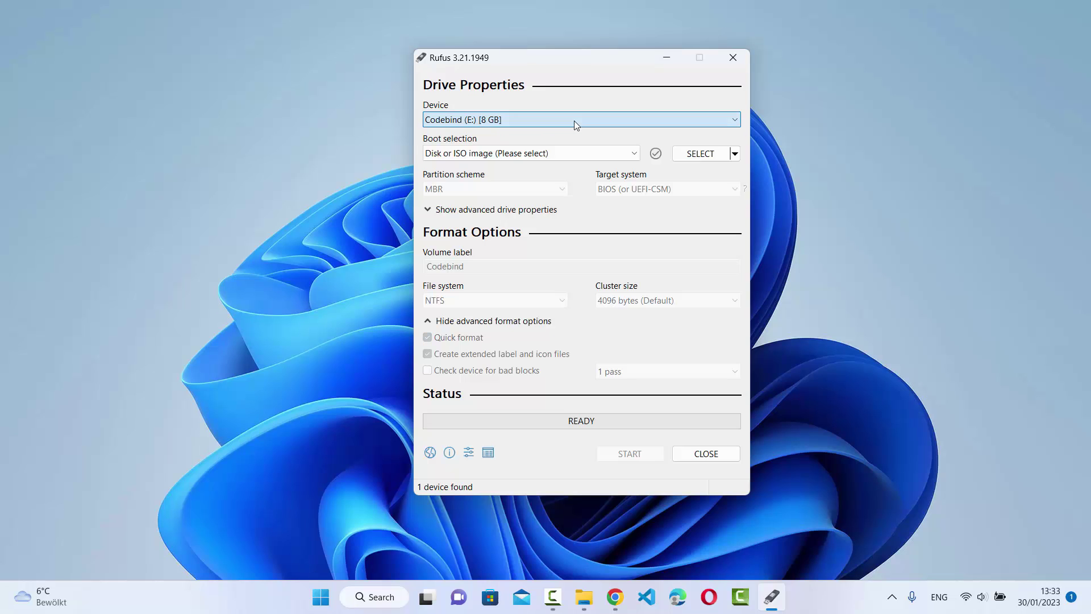
key(super+4)
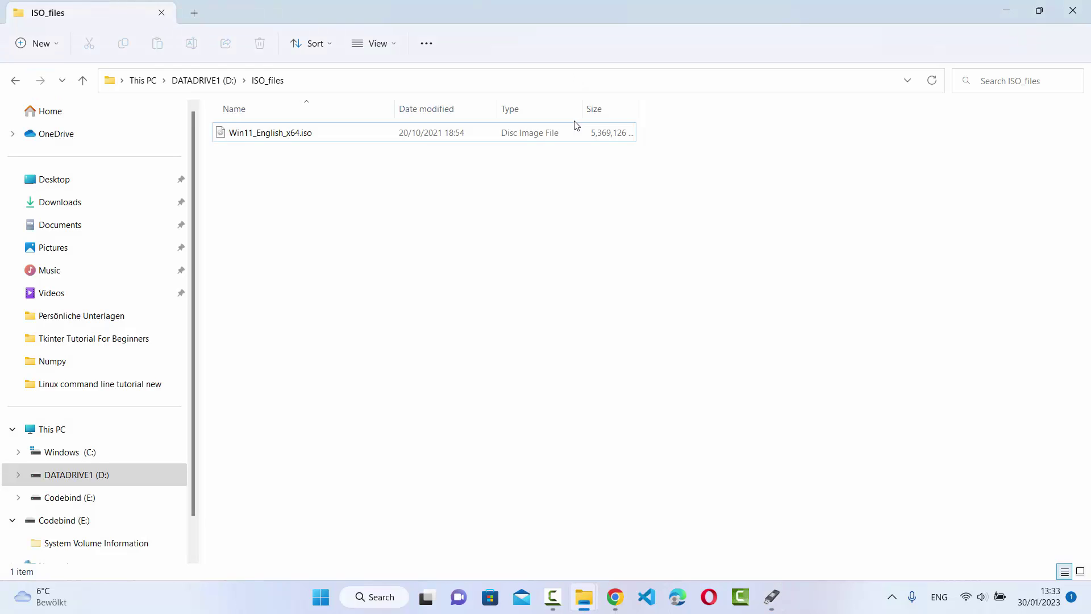
click(52, 428)
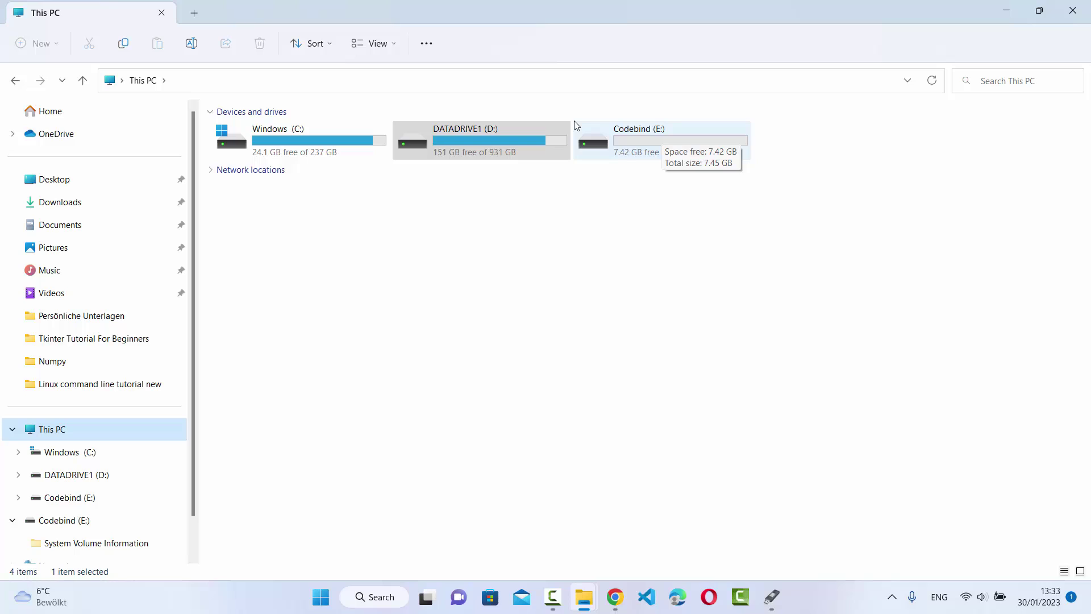
key(Tab)
key(Down)
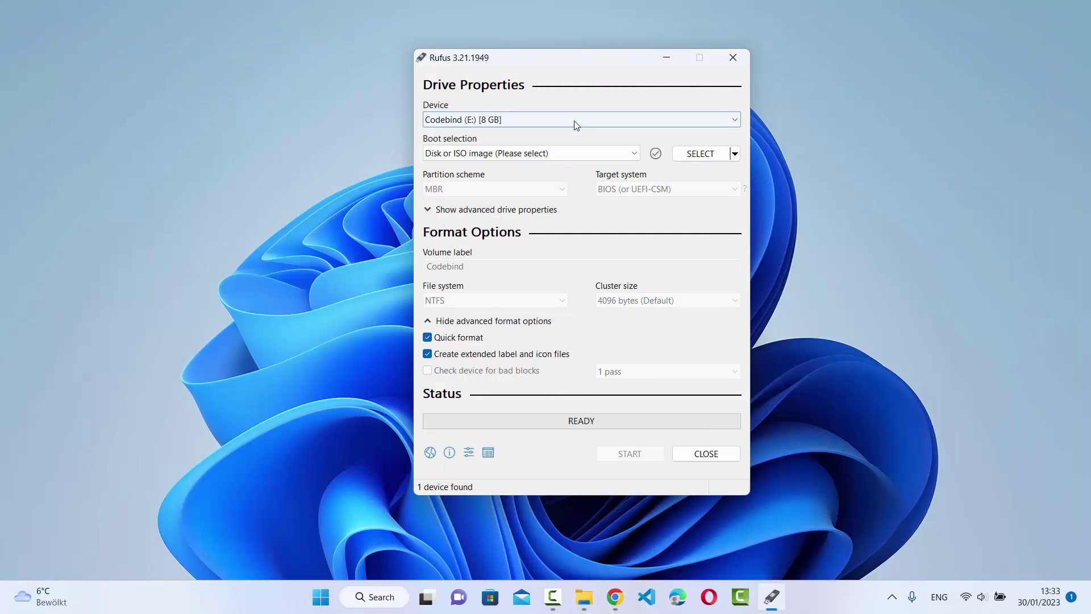
- Keep drive E: and load Win11_English_x64.iso from D:\ISO_files as the boot image
click(576, 120)
click(576, 121)
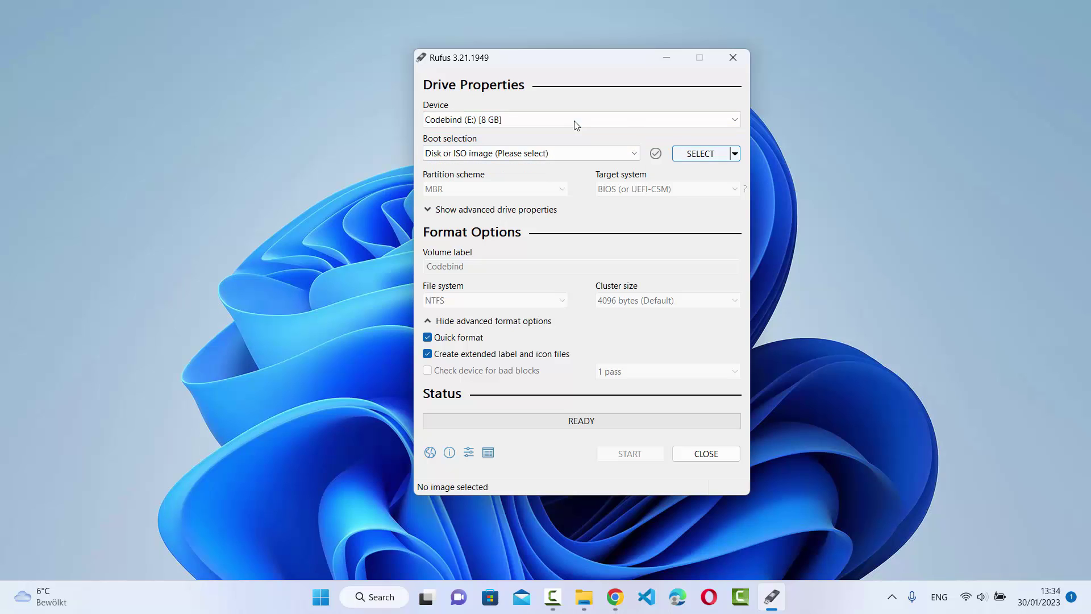
key(alt+Down)
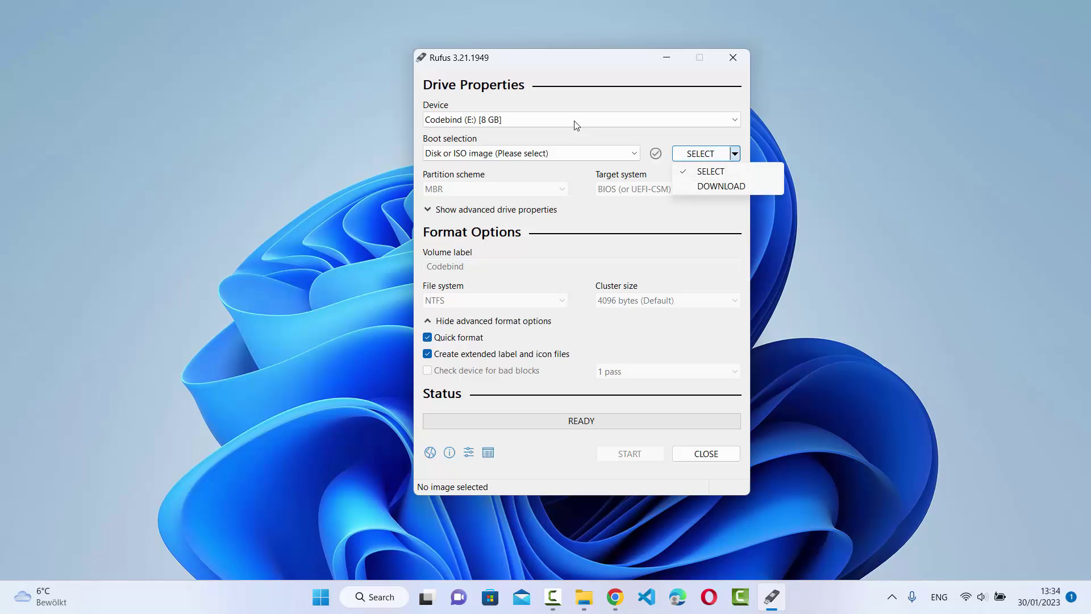
key(Escape)
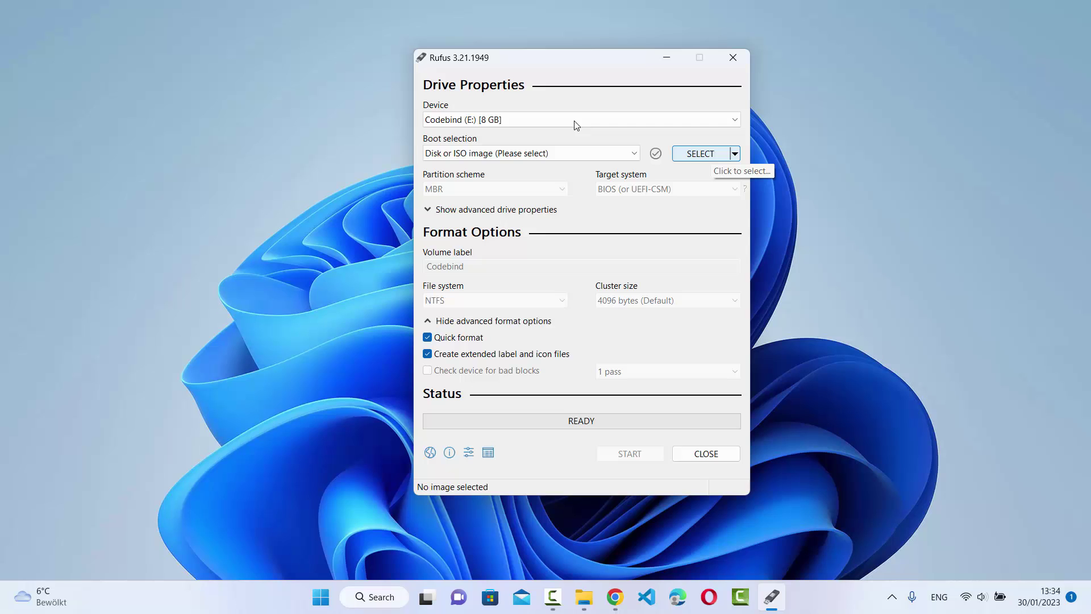
key(Return)
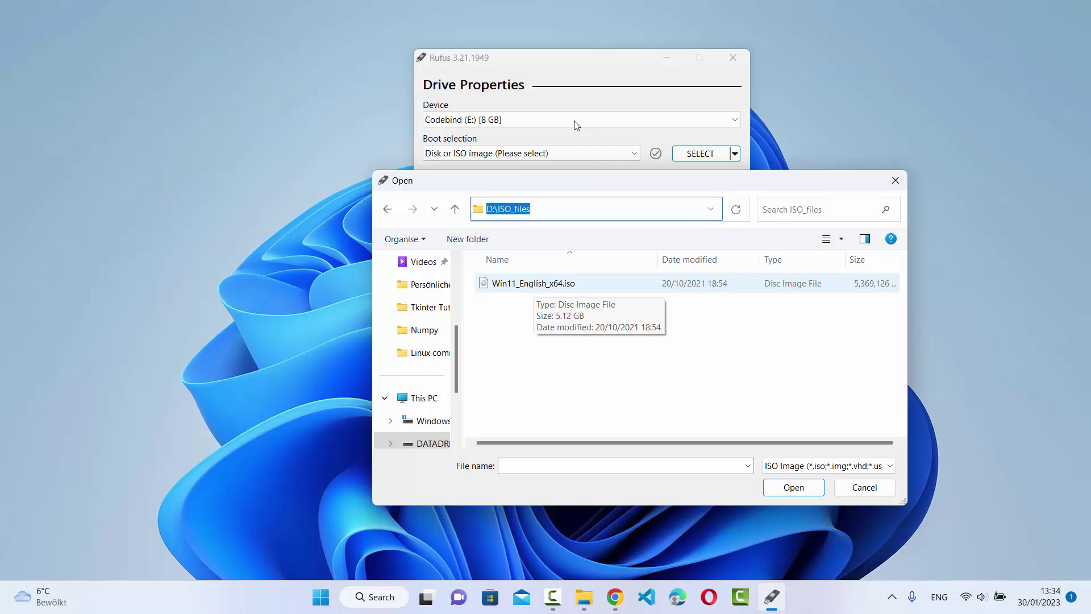
key(Tab)
key(Tab)
key(Return)
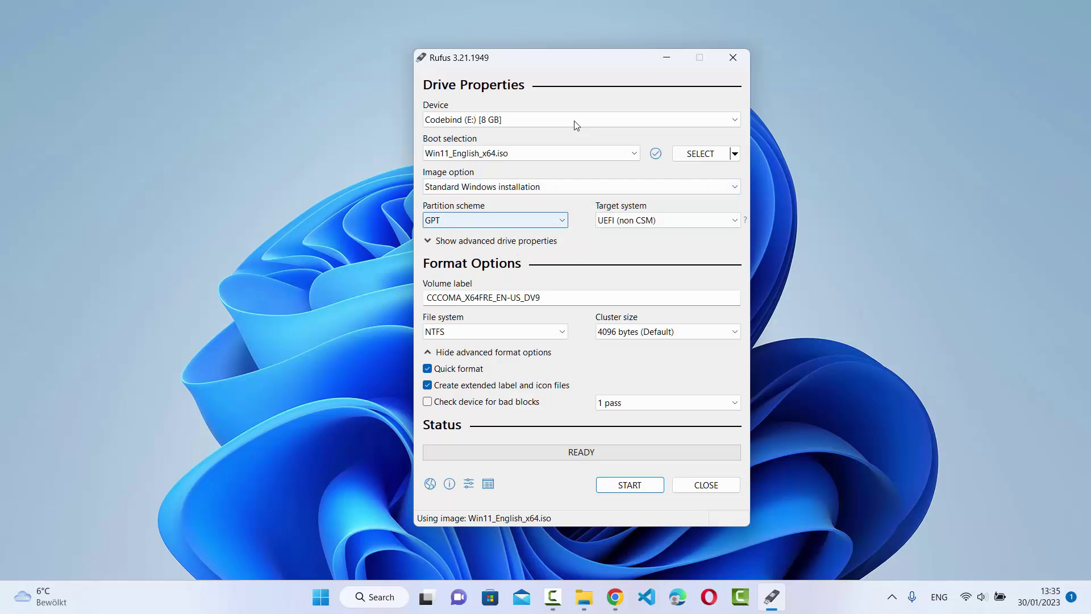
- Keep GPT as the partition scheme, leaving the UEFI (non CSM) target system
click(494, 220)
key(Down)
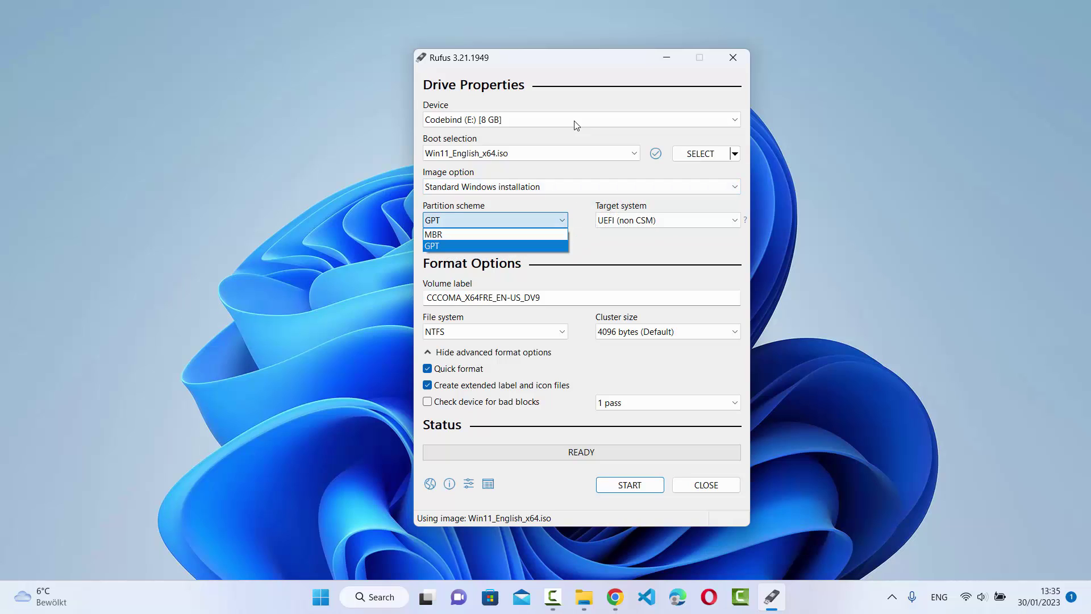
key(Return)
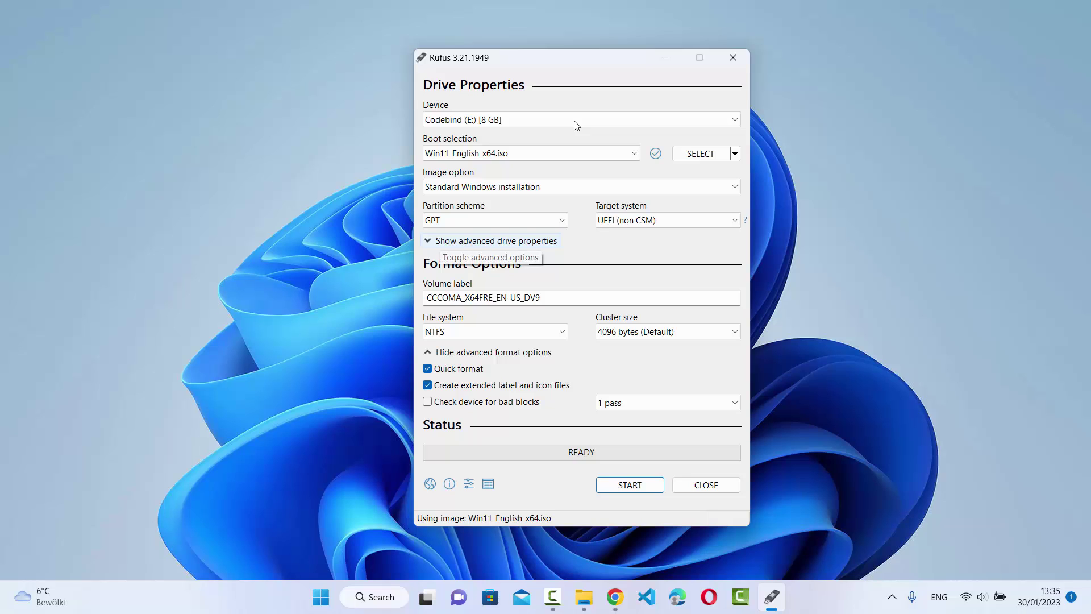
key(Tab)
key(Tab)
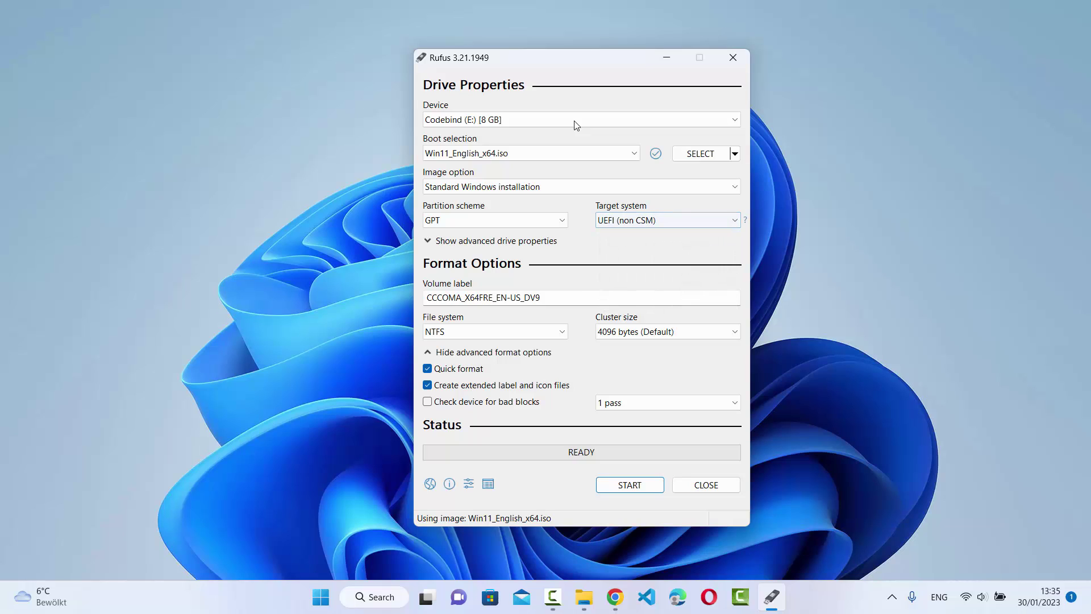
- Replace the volume label with 'Windows 11'
key(Tab)
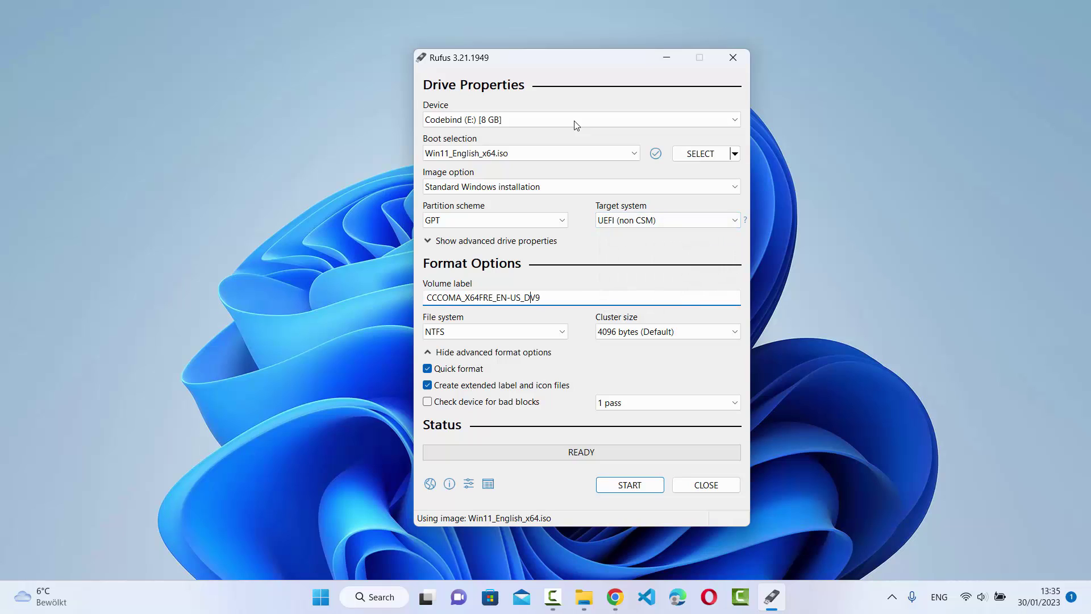
key(ctrl+a)
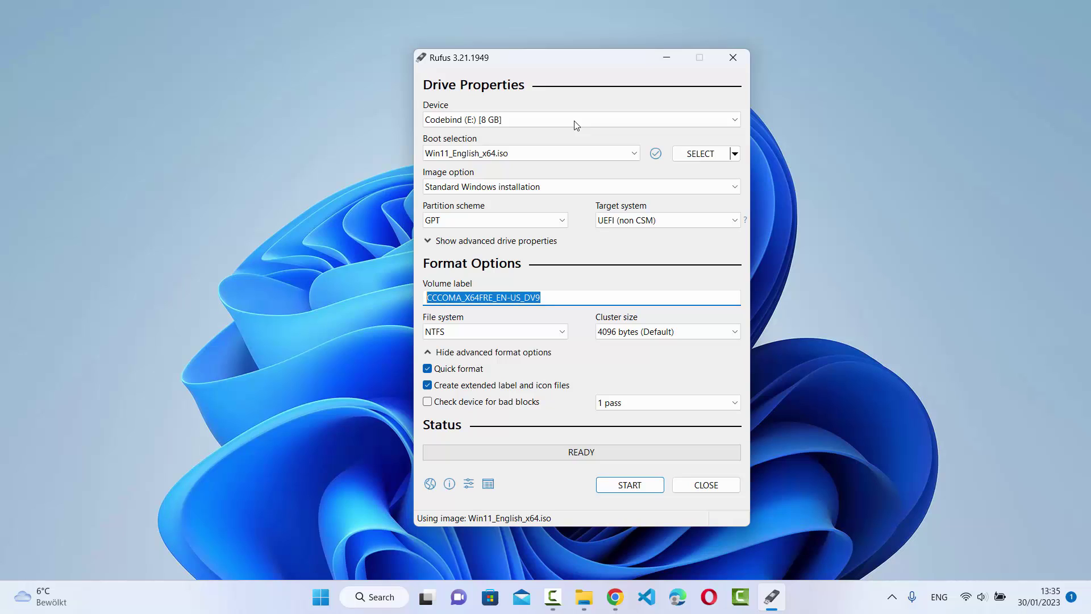
text(W)
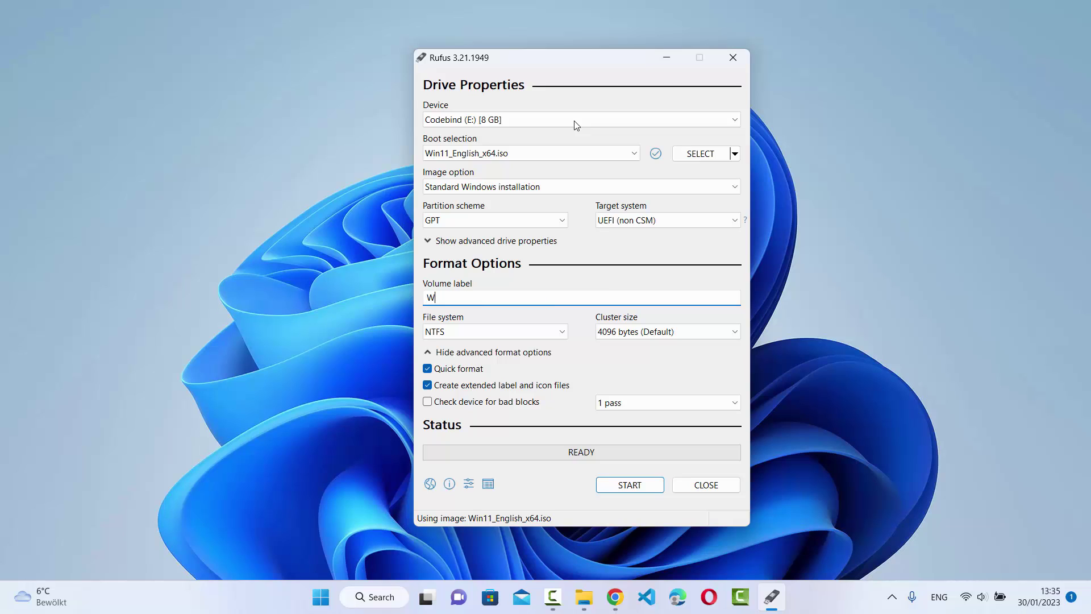
text(indows 11)
key(Tab)
key(alt+Down)
key(Escape)
key(Tab)
key(Tab)
key(Tab)
key(Tab)
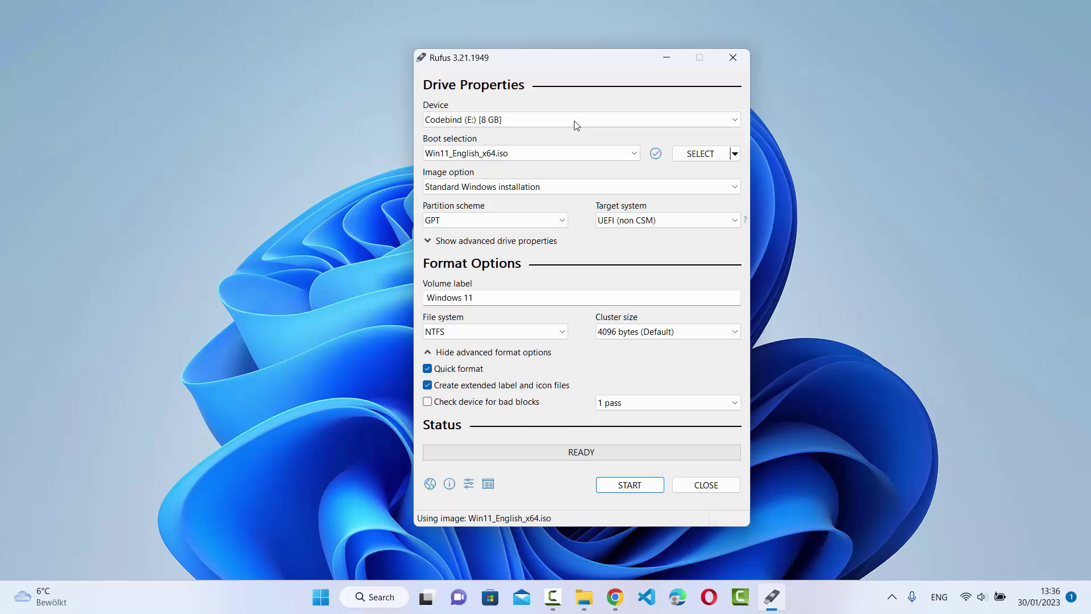
- Write the image with the 4GB+ RAM, Secure Boot and TPM 2.0 requirements removed, then check This PC
key(Return)
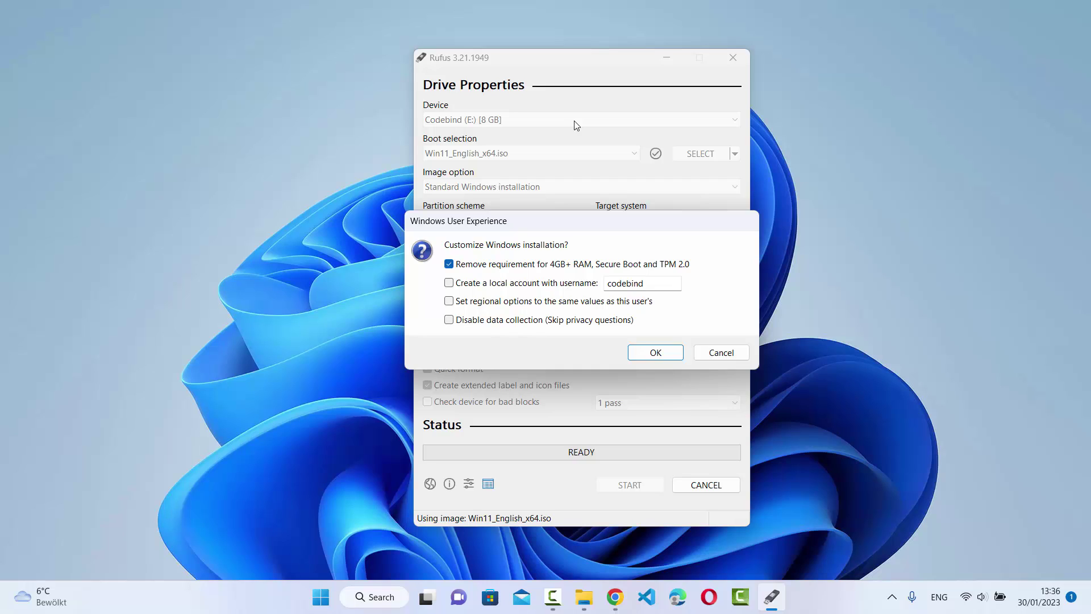
key(Tab)
key(Tab)
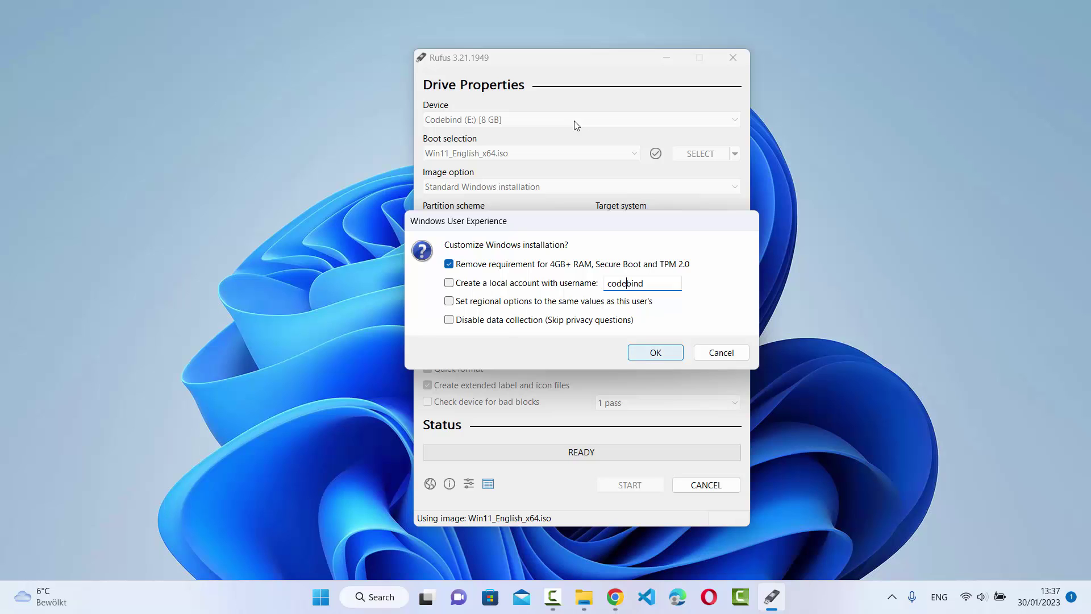
key(Return)
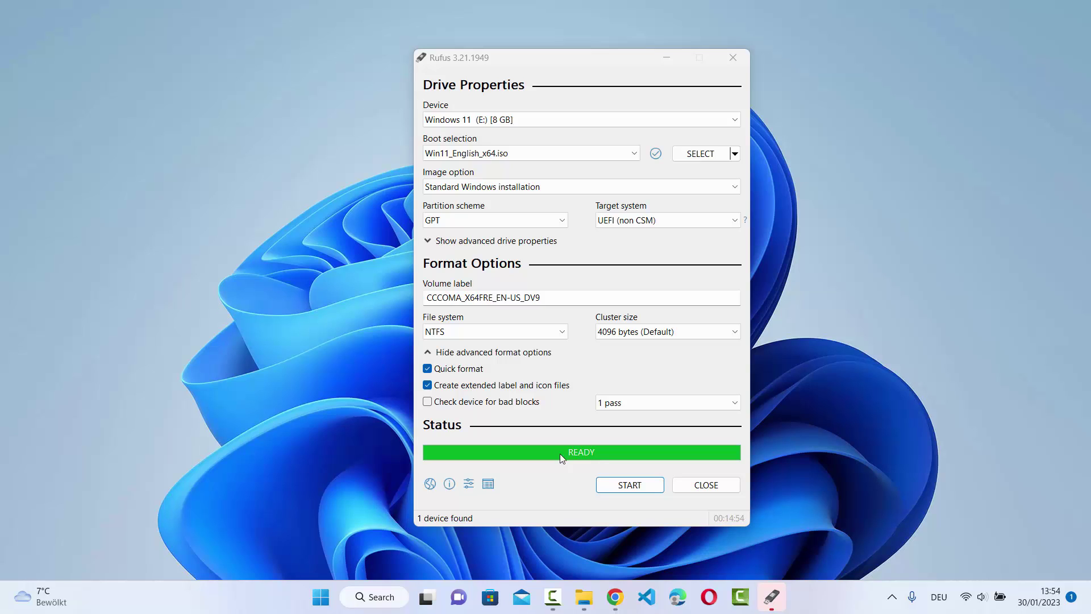
mouse_move(584, 597)
click(505, 529)
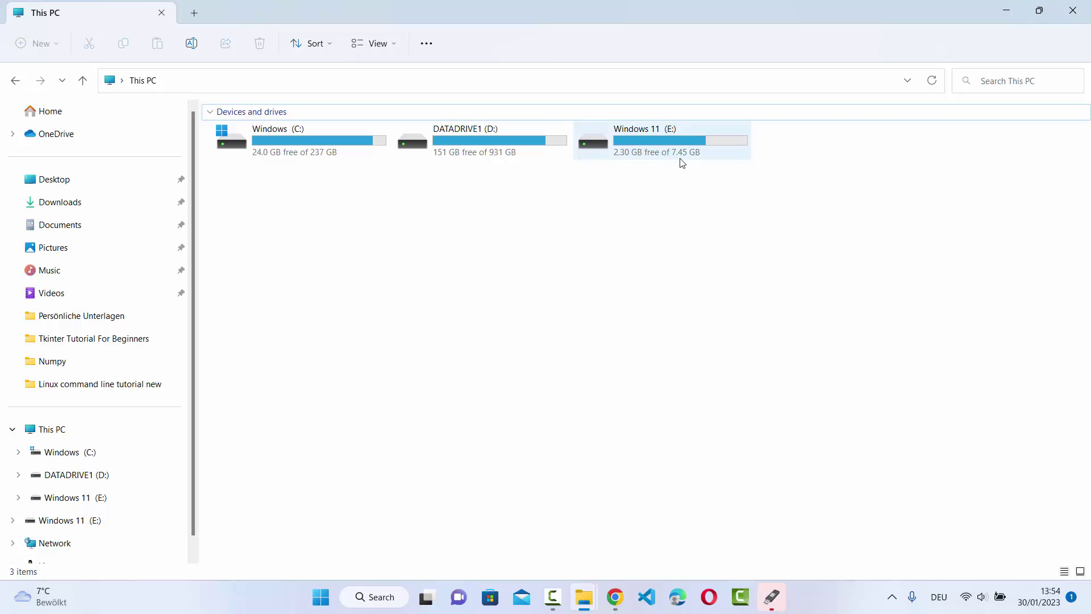
- Open the Windows 11 (E:) USB drive in This PC to view its boot, efi, sources and support folders
double_click(648, 140)
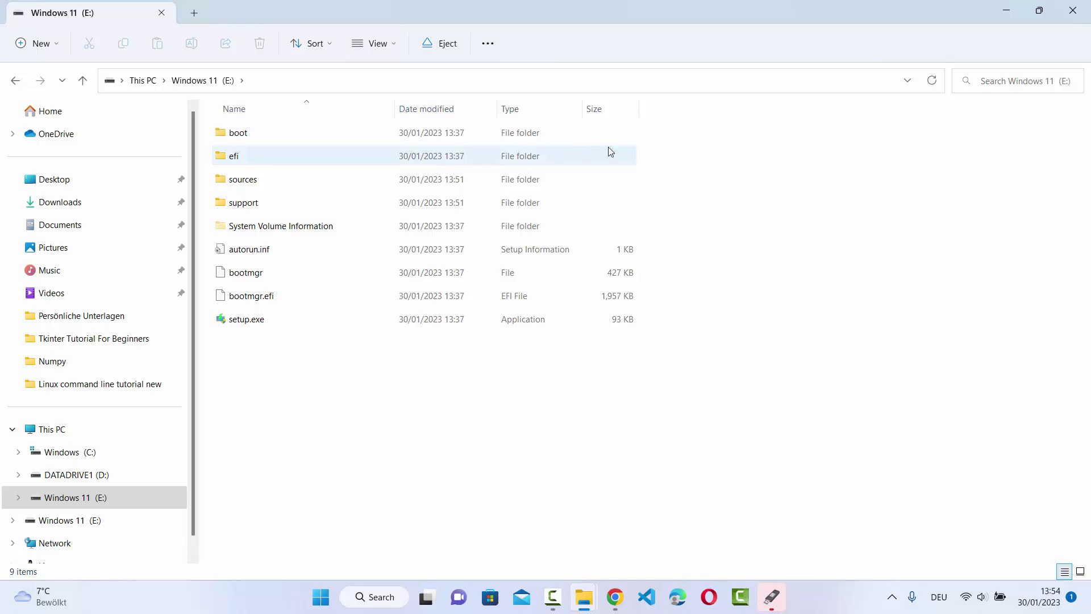